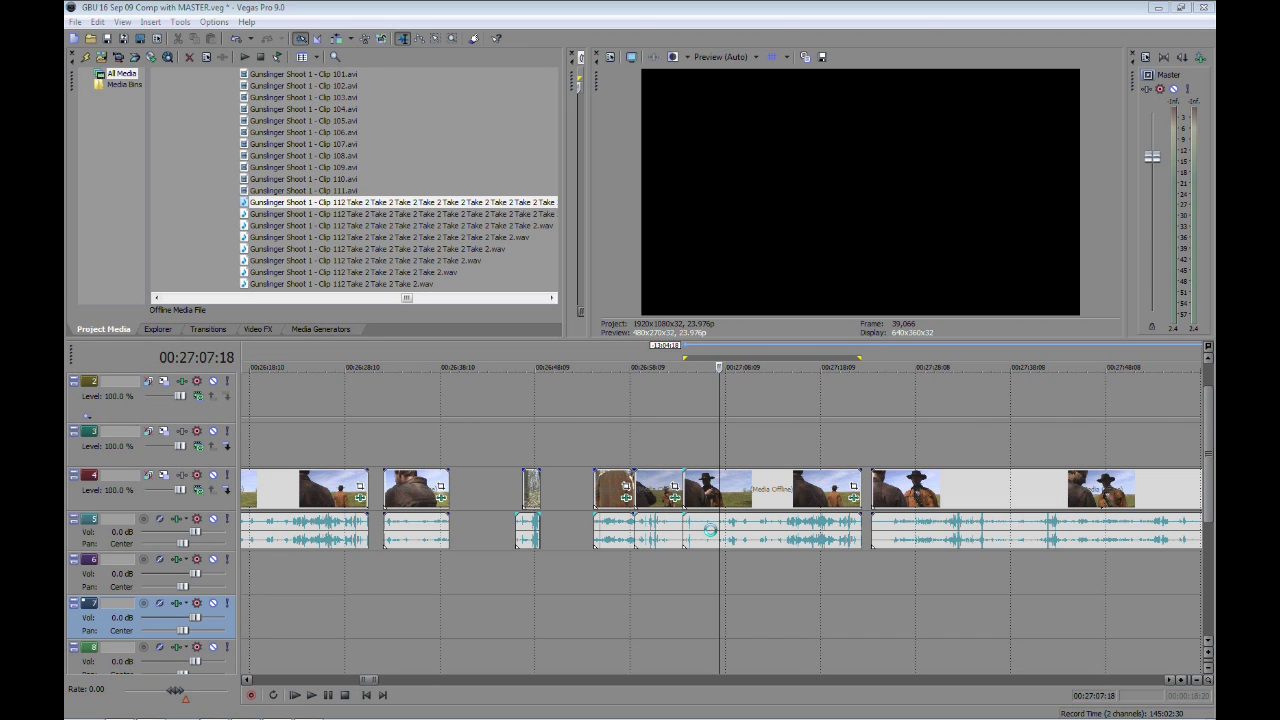
Step: Select the track 5 audio event under the cowboy shot and park the edit cursor at 00:27:06:23
click(710, 530)
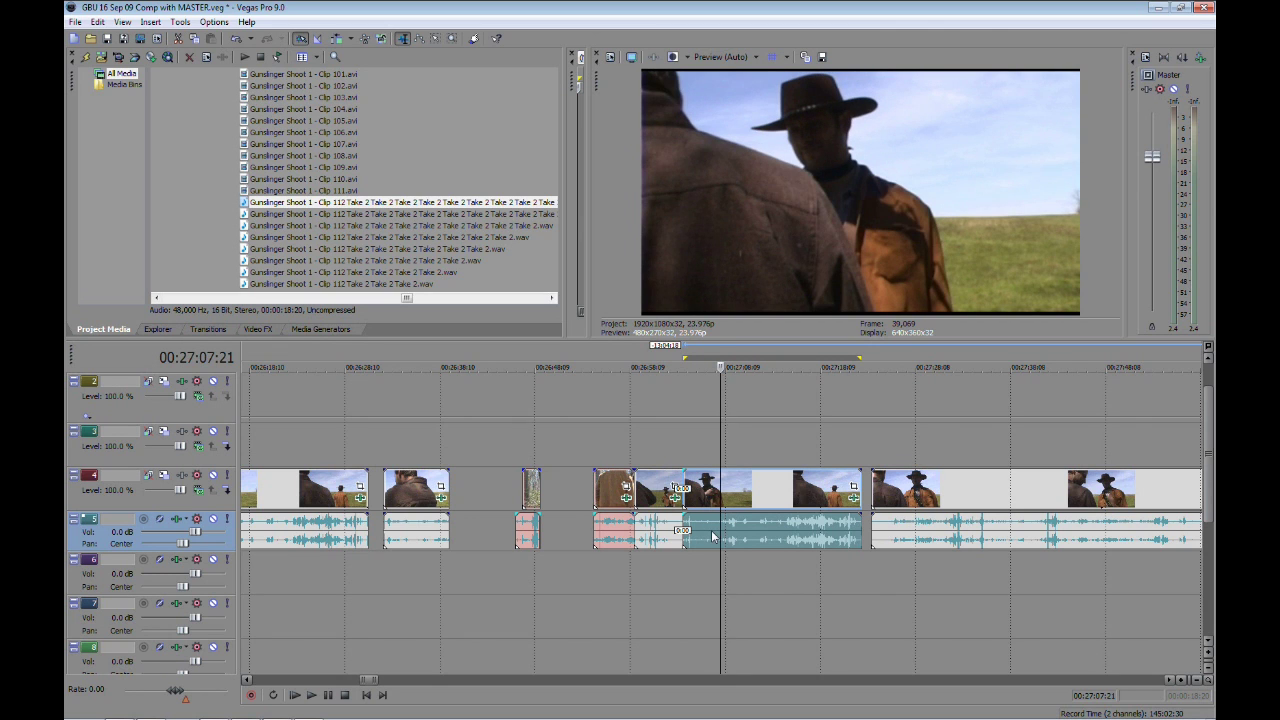
click(712, 531)
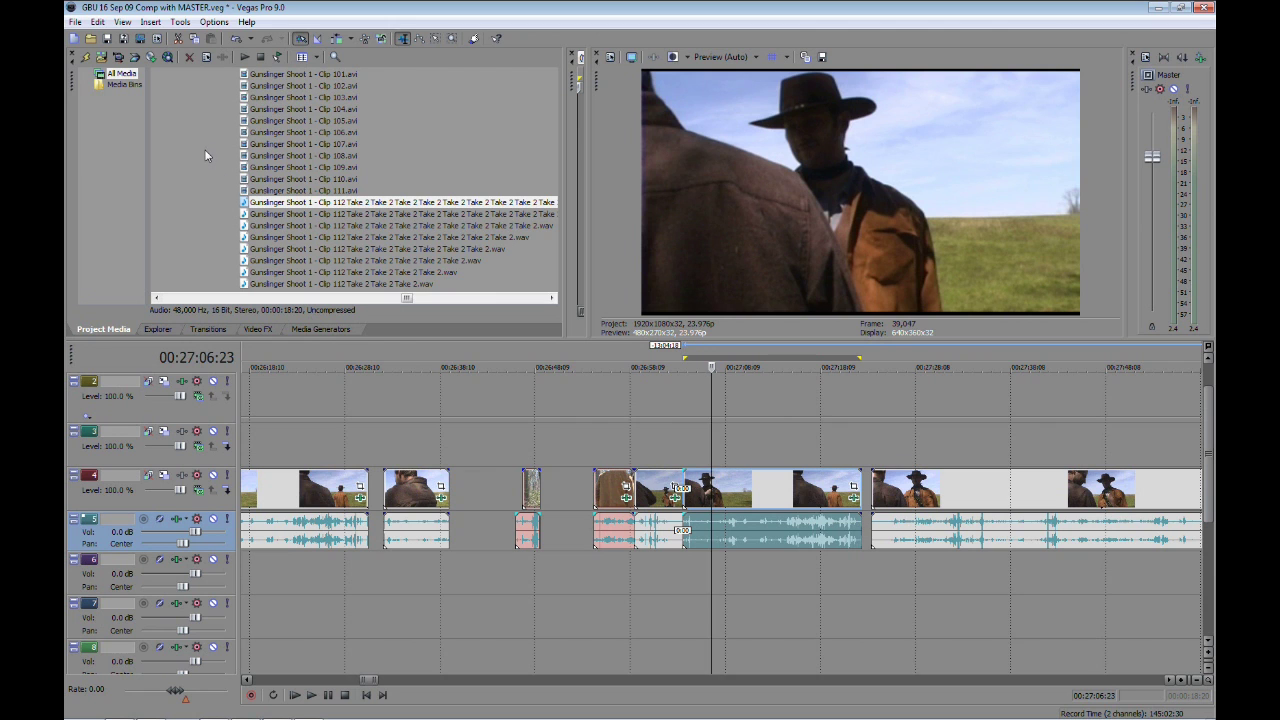
click(214, 22)
click(273, 401)
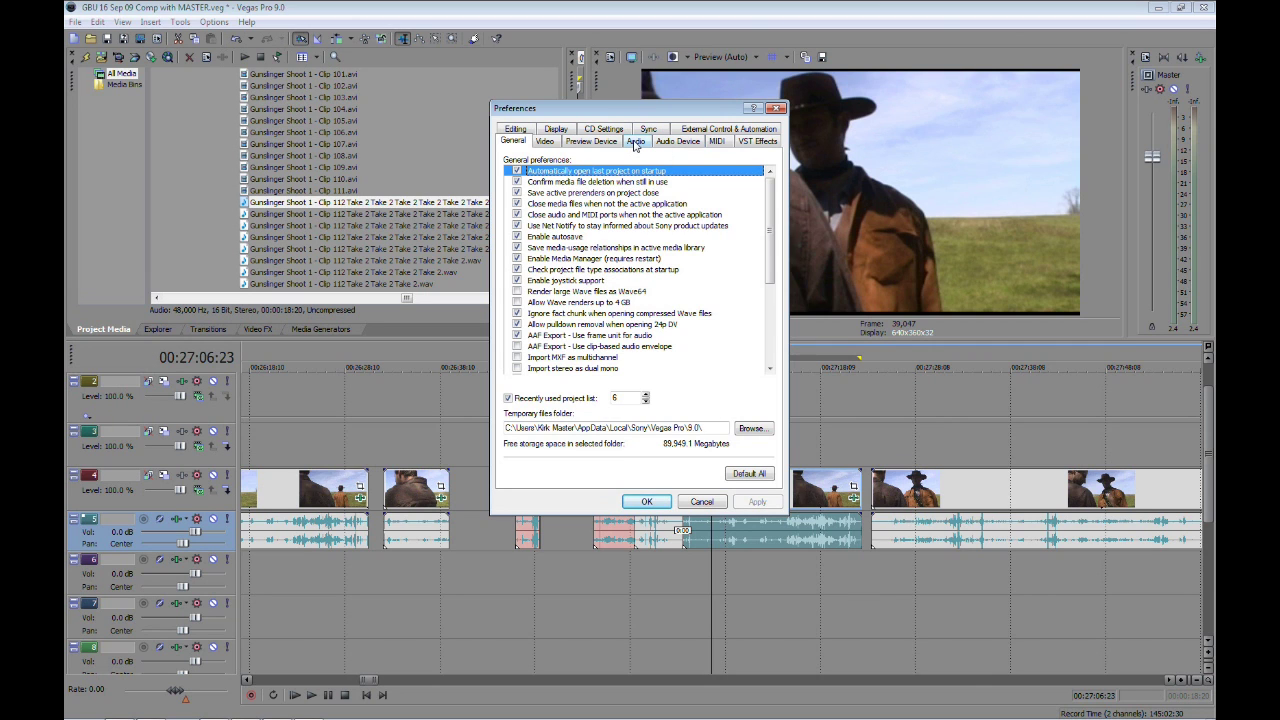
click(635, 142)
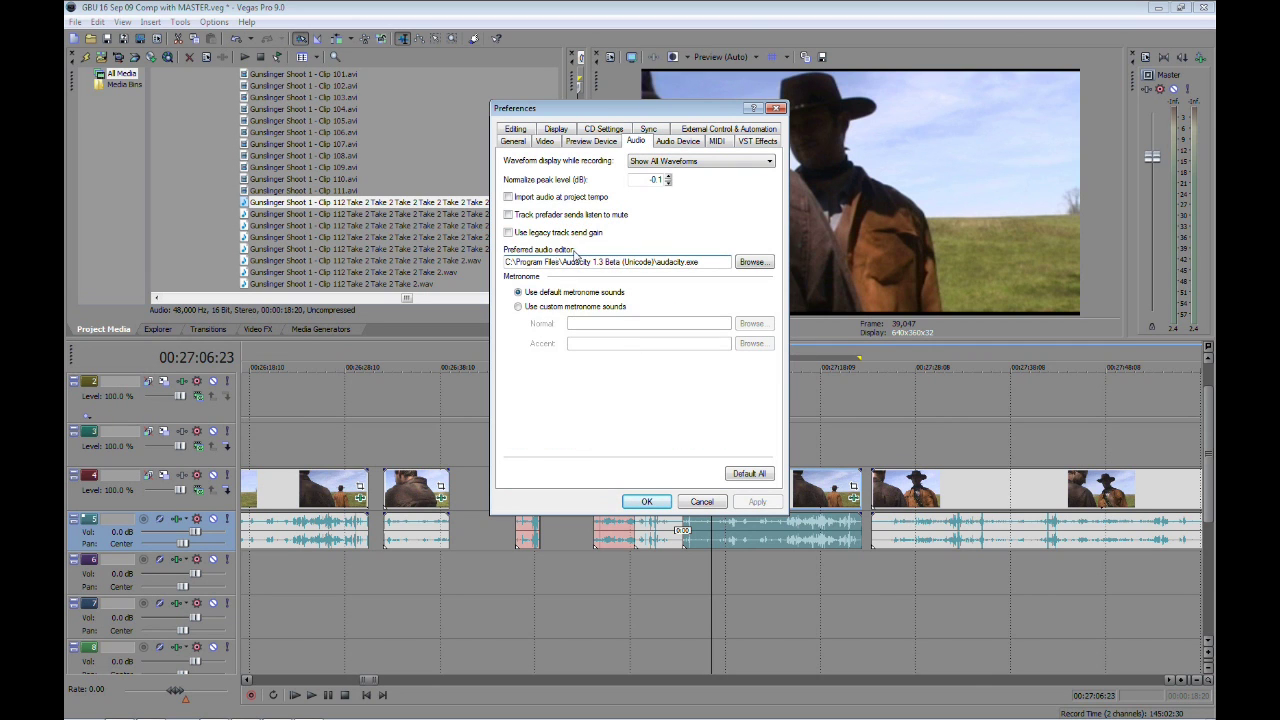
click(753, 263)
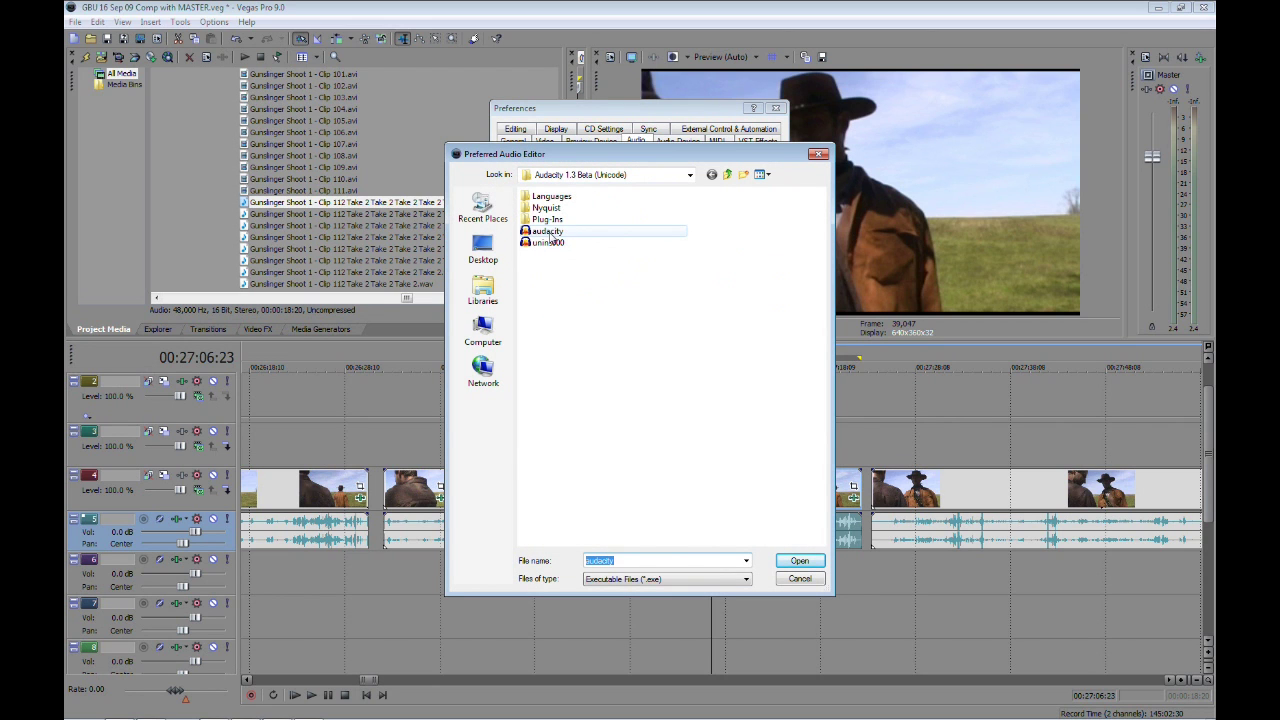
click(779, 580)
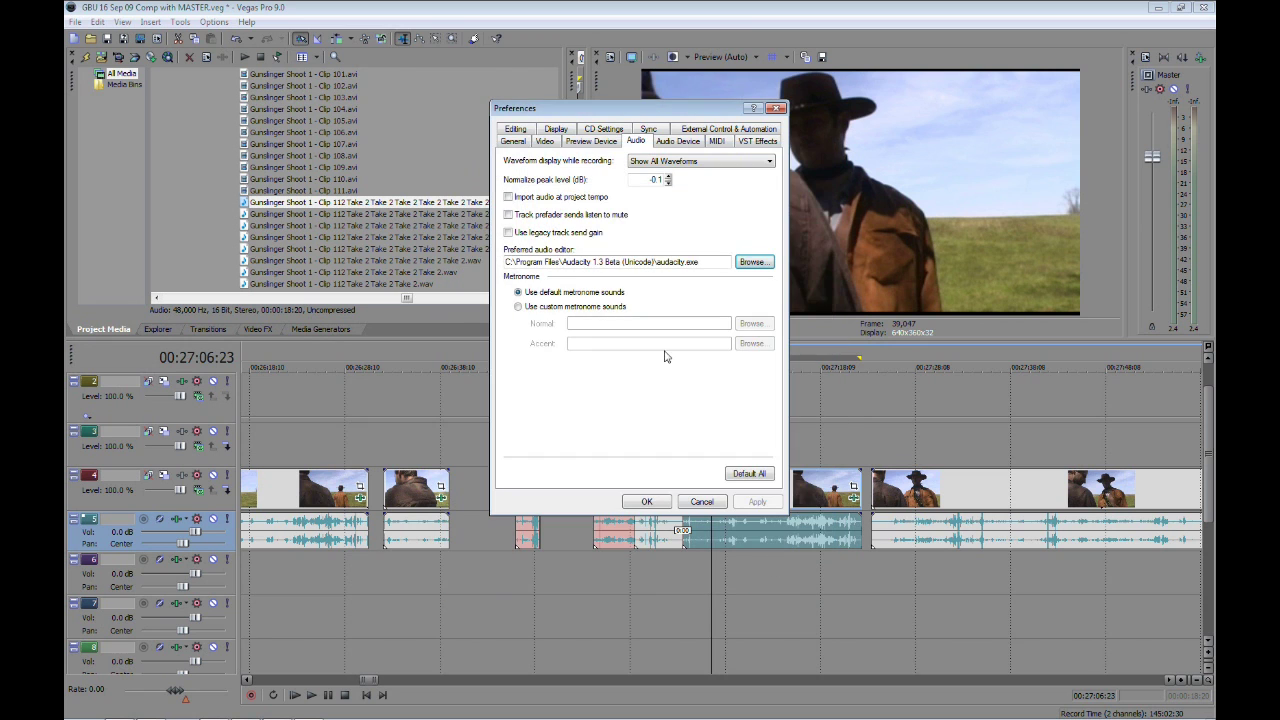
click(703, 502)
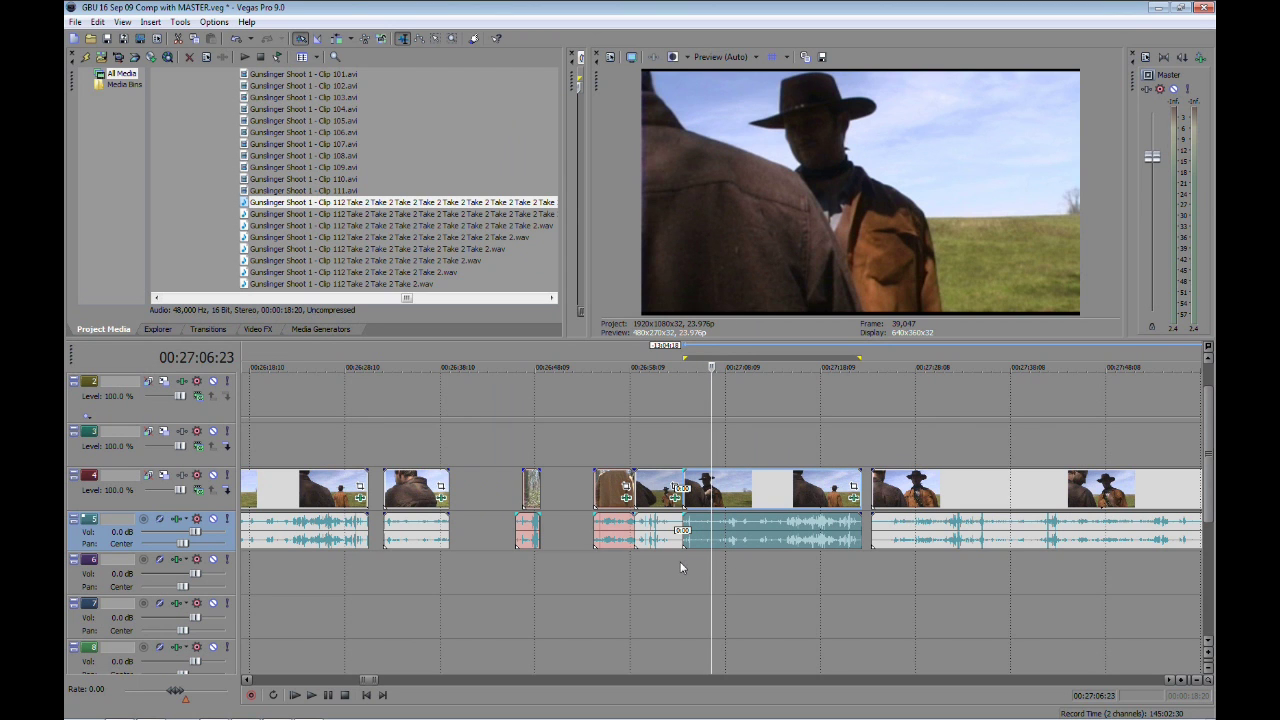
Step: Open a copy of the track 5 audio event in Audacity, dismiss its welcome dialog and enlarge the window
click(648, 530)
click(716, 520)
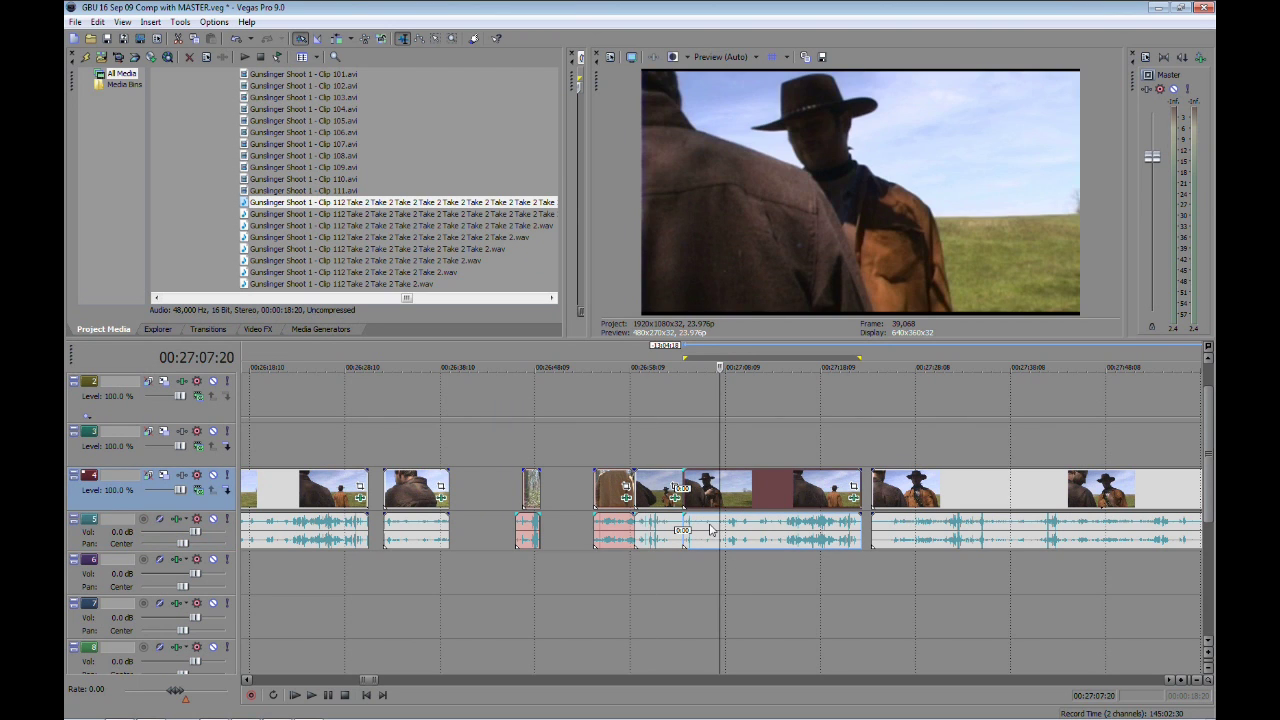
click(710, 528)
right_click(710, 530)
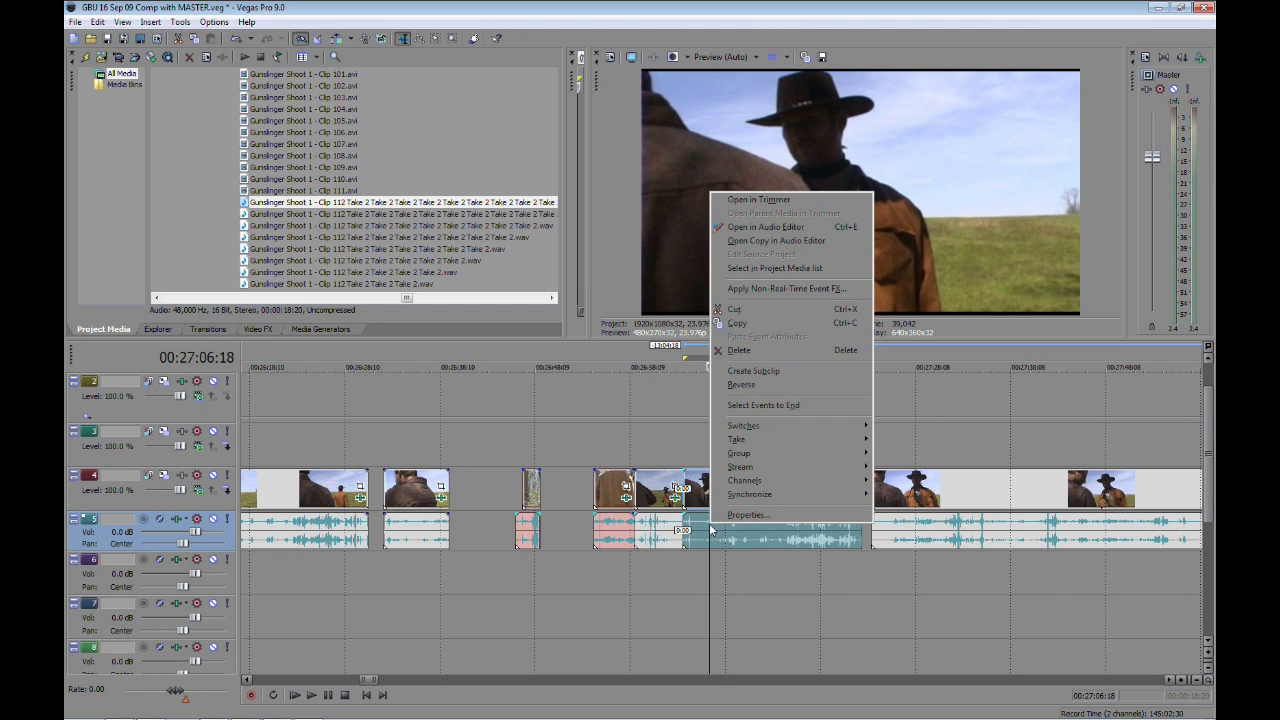
click(761, 242)
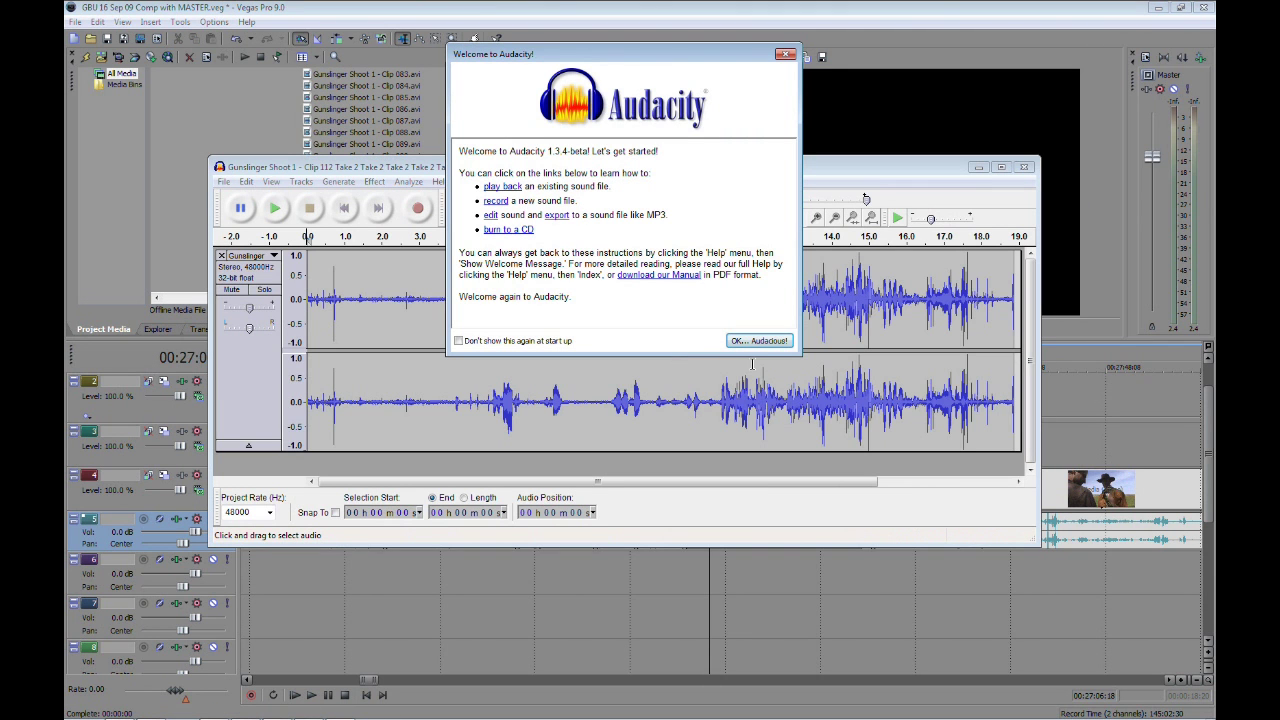
click(764, 343)
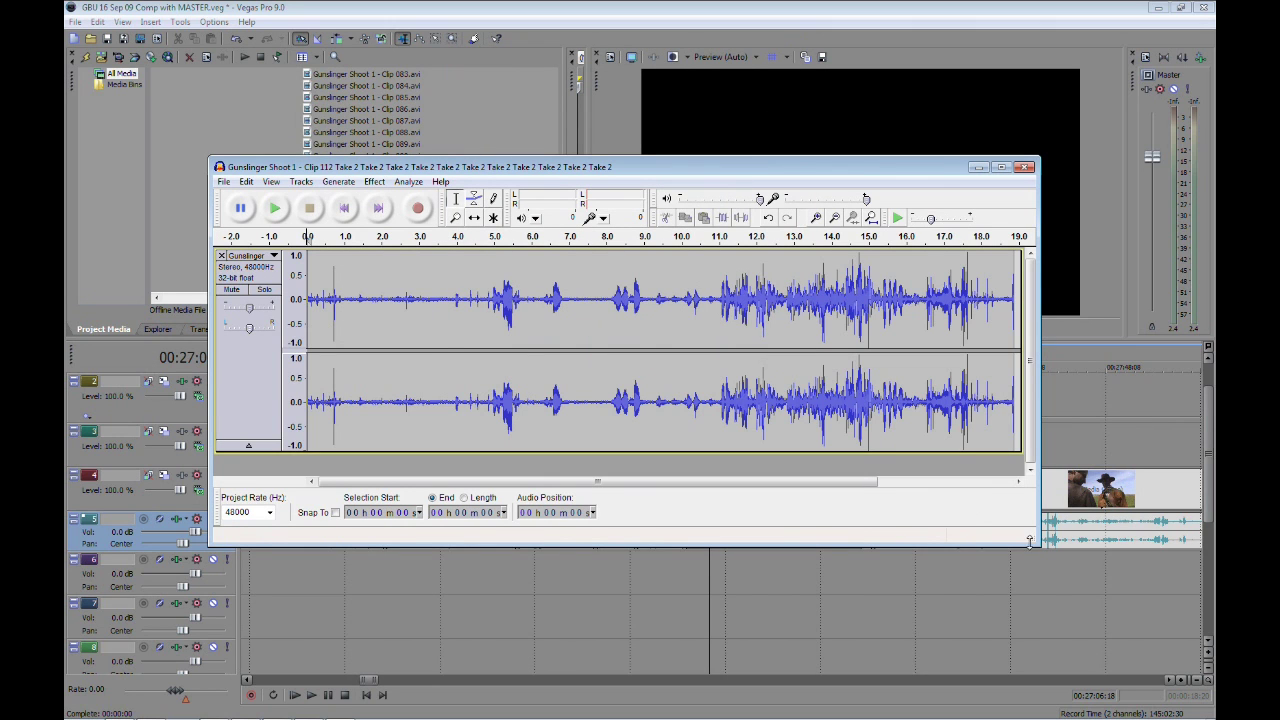
drag(1030, 541, 1104, 627)
Step: Select the noise-only stretch around 3.5 s and capture it with Noise Removal's Get Noise Profile
drag(446, 332, 422, 323)
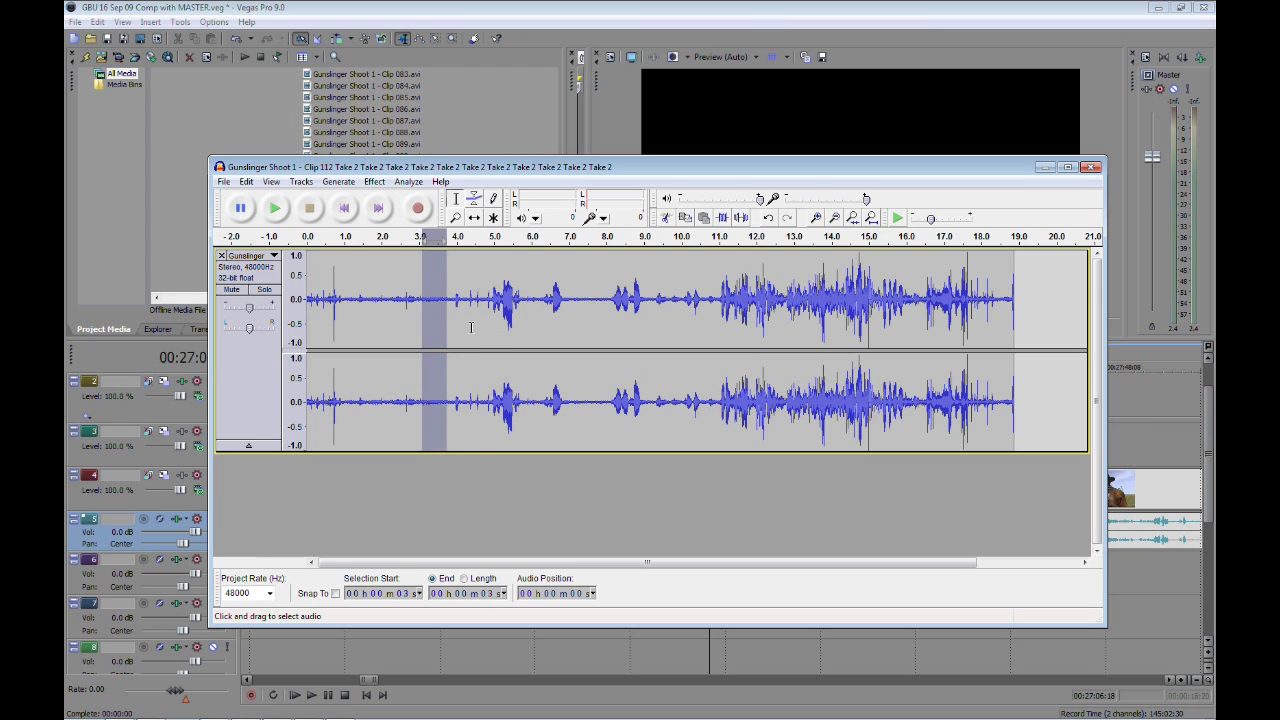
drag(471, 327, 538, 327)
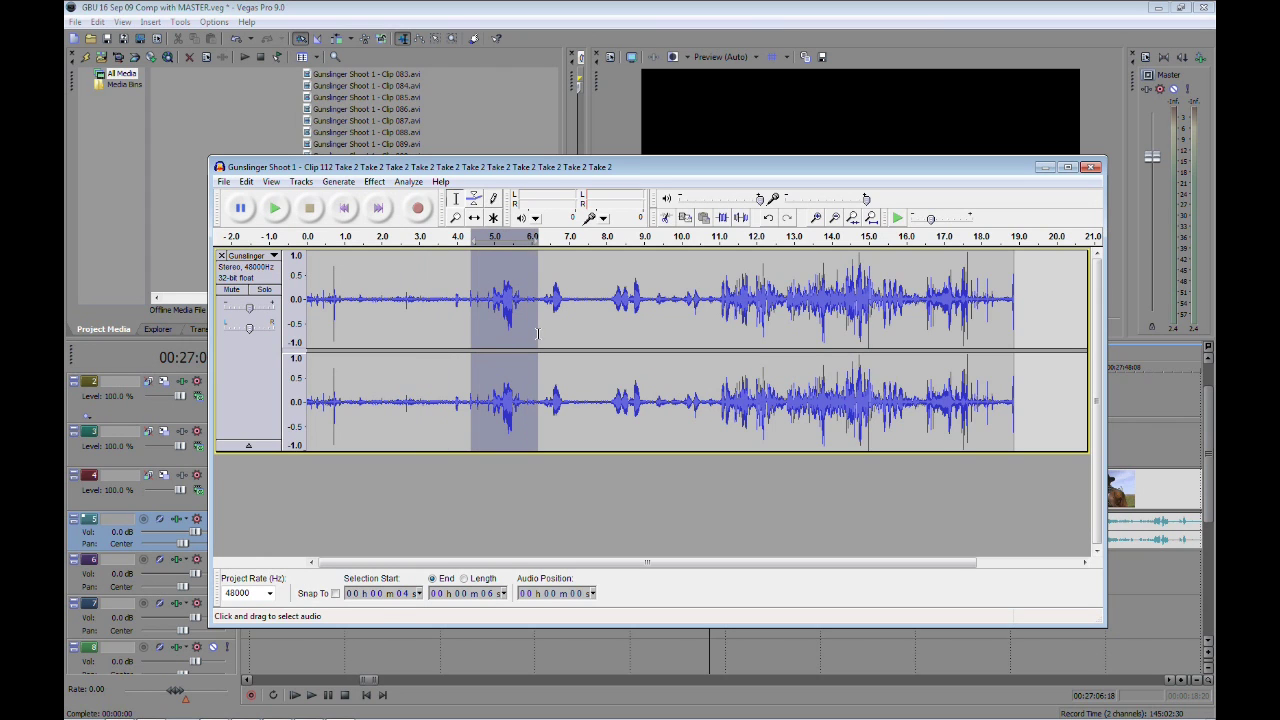
click(445, 327)
drag(444, 328, 421, 329)
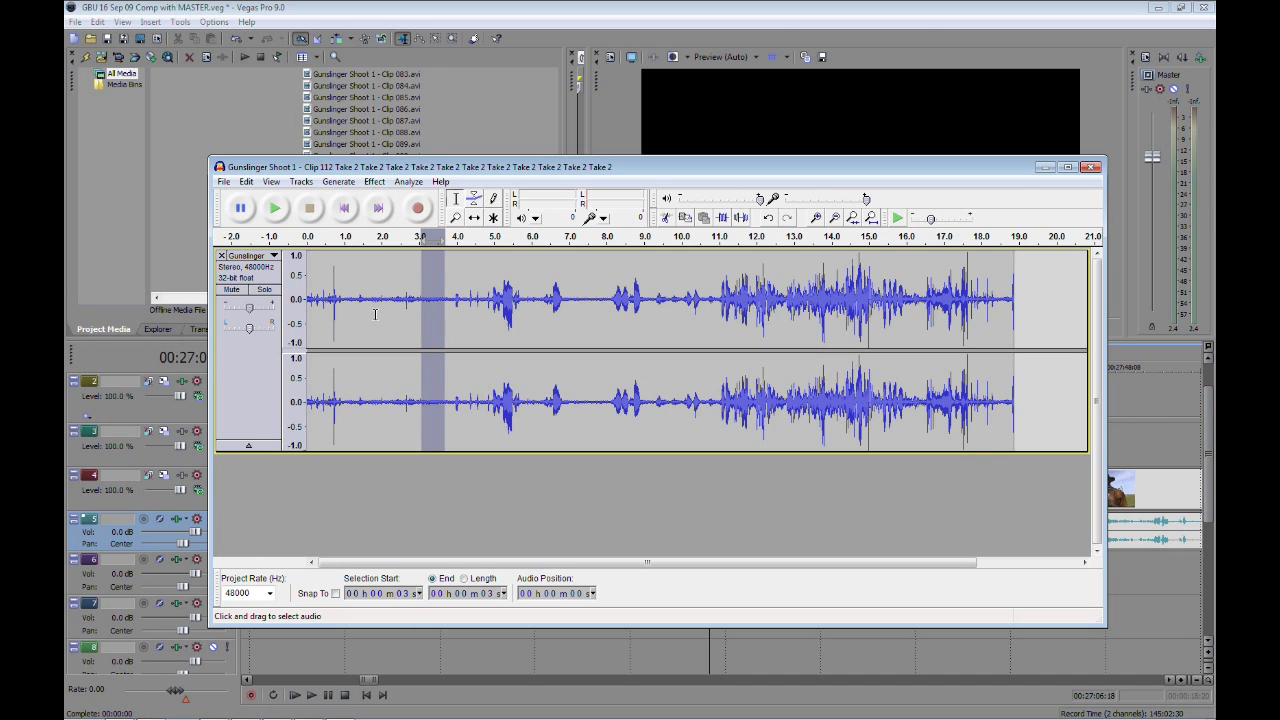
click(374, 182)
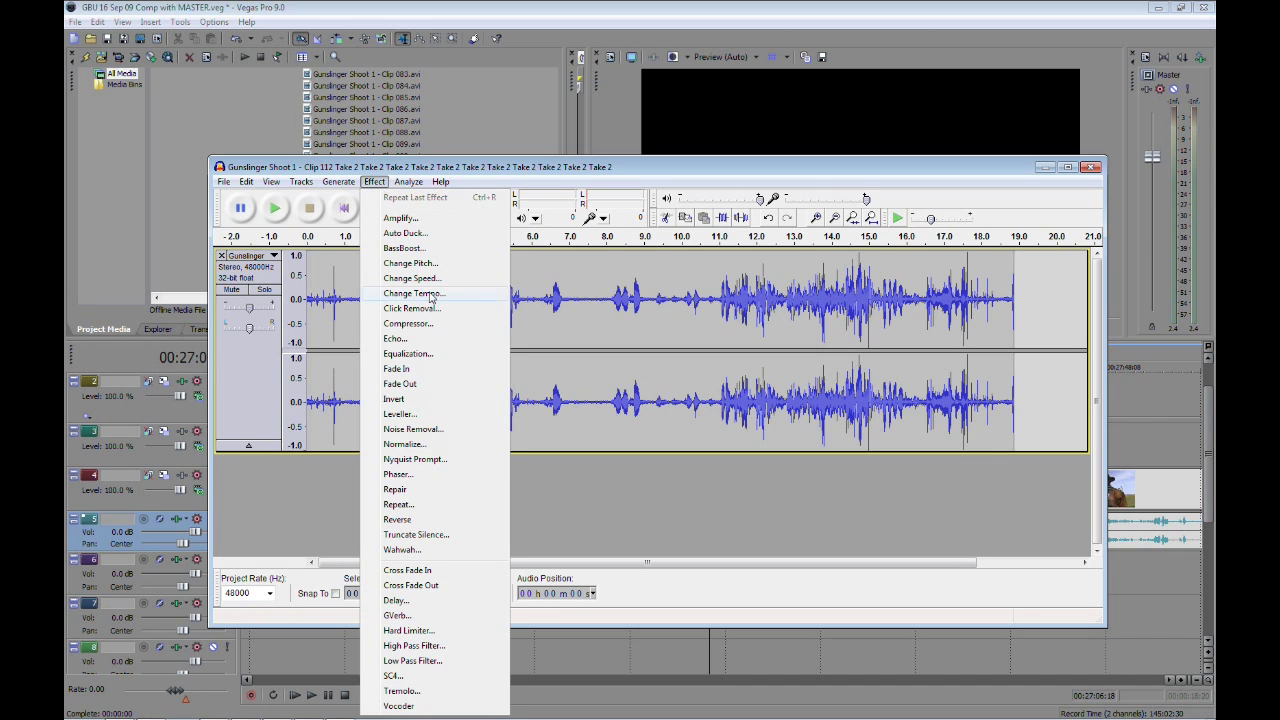
click(428, 433)
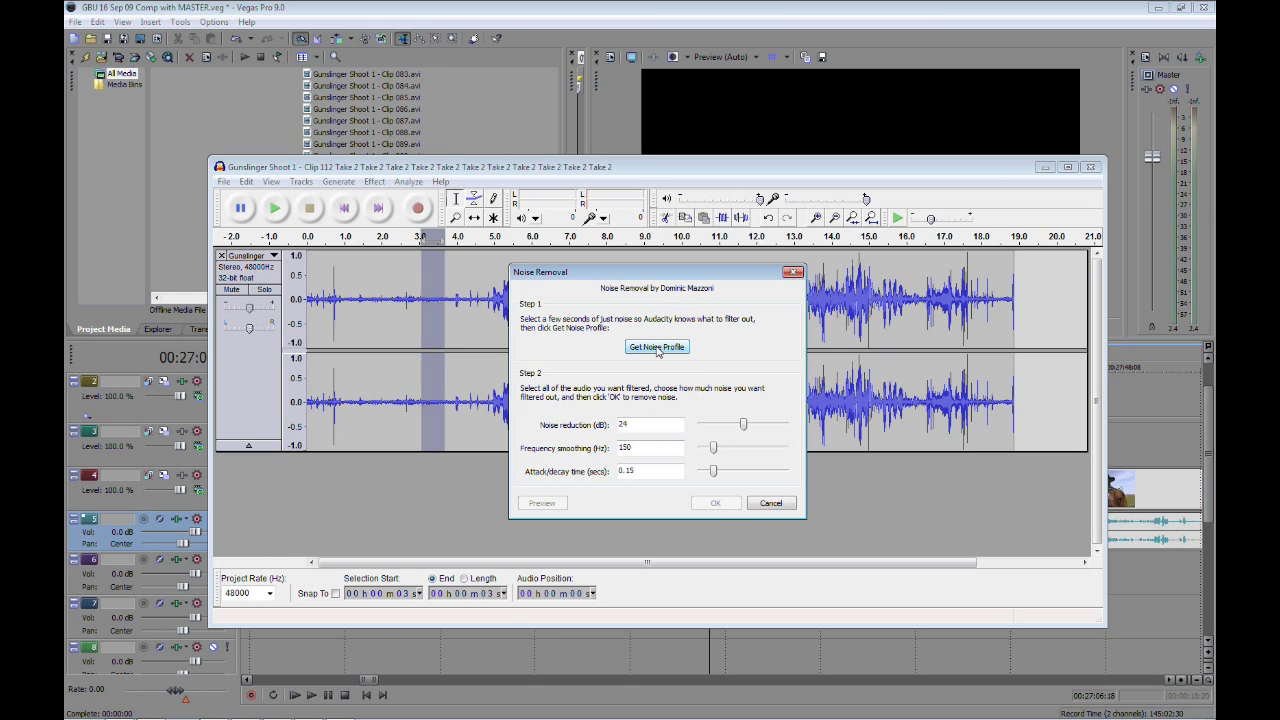
click(657, 349)
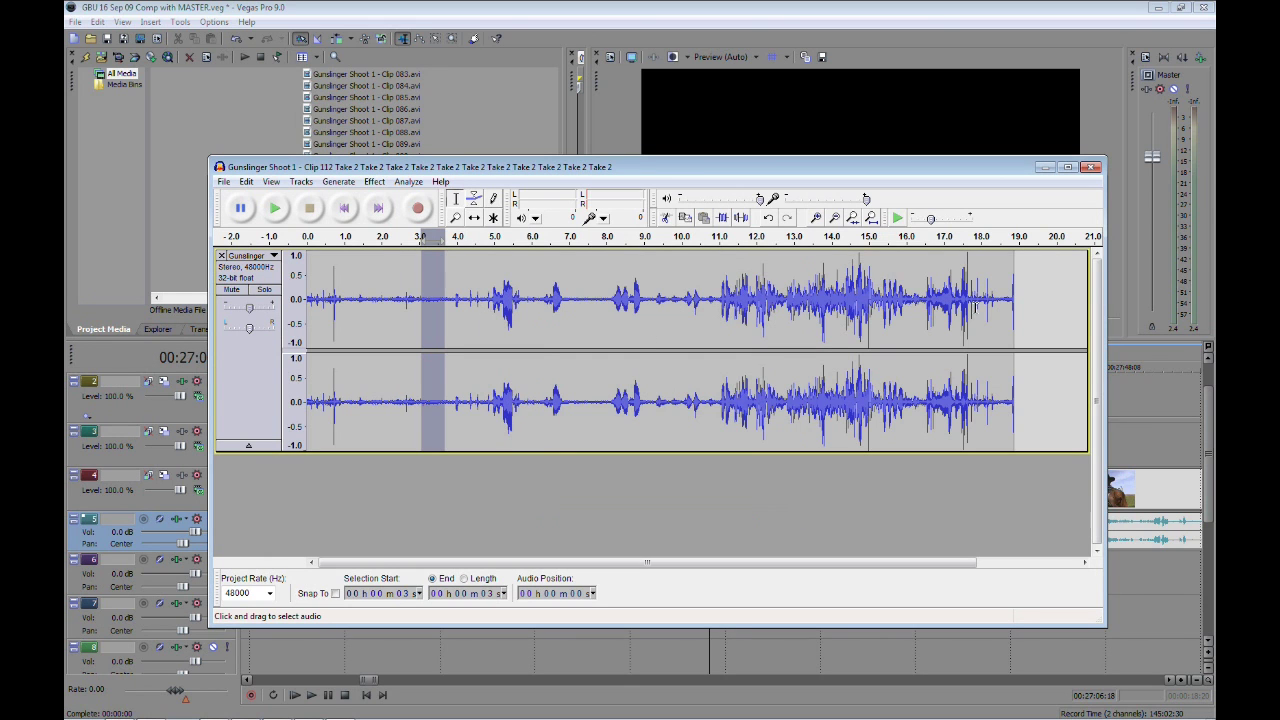
Step: Apply Noise Removal at 24 dB to the entire waveform
drag(1023, 278, 300, 260)
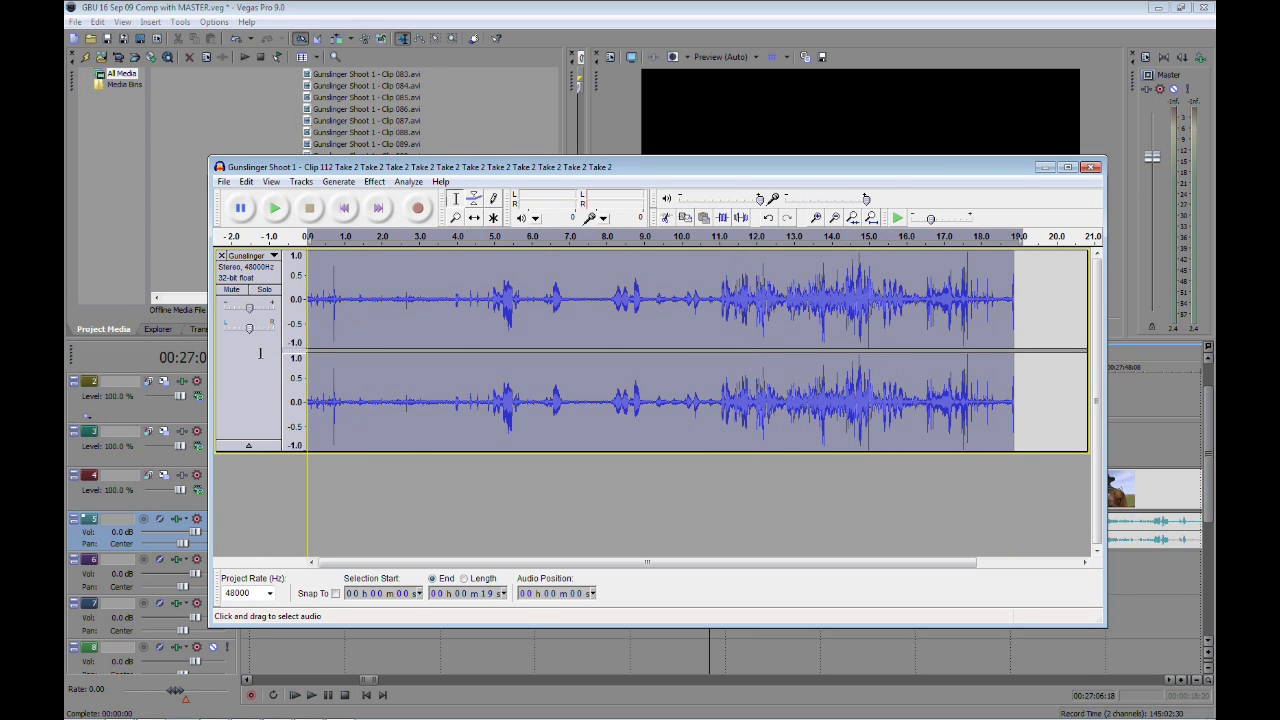
click(374, 182)
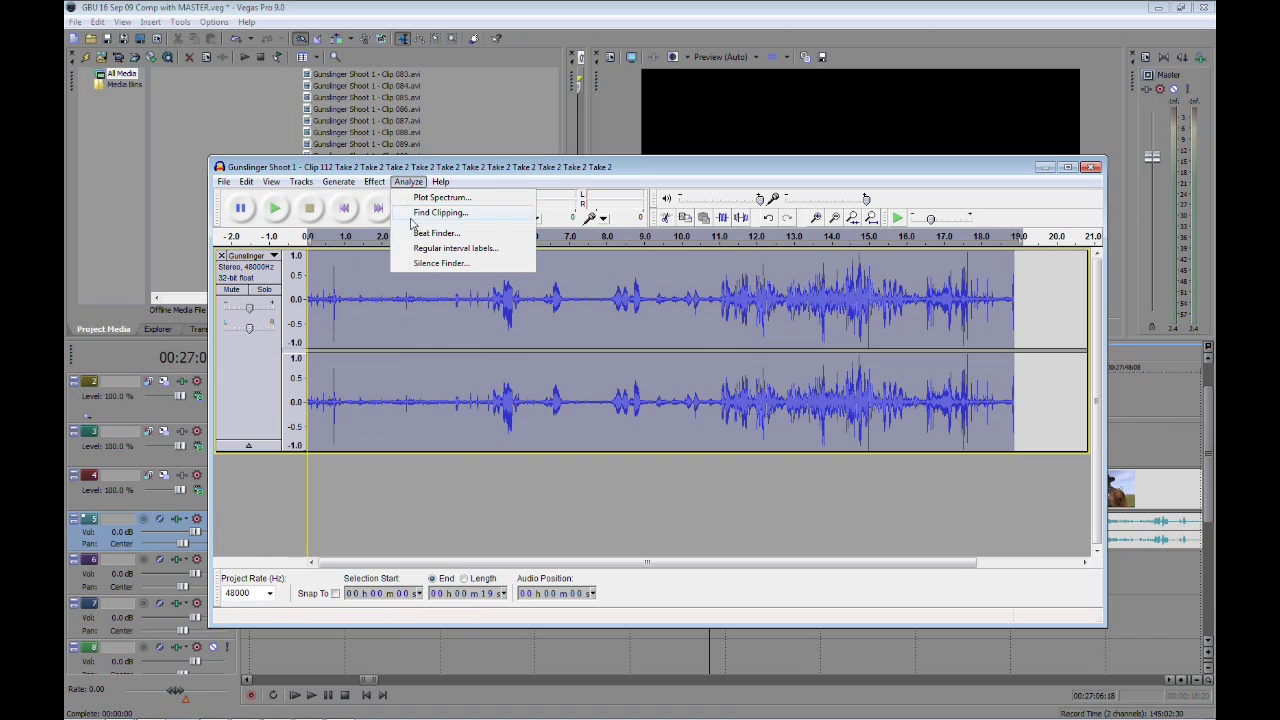
click(412, 429)
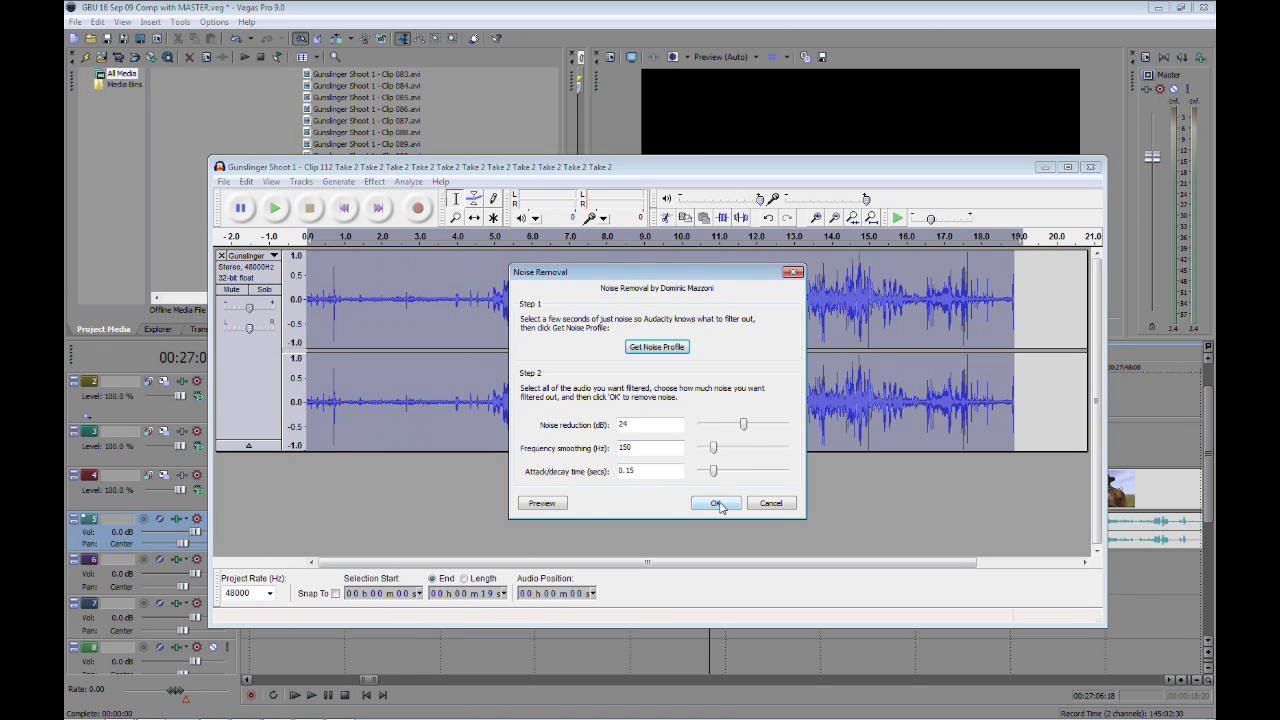
click(716, 503)
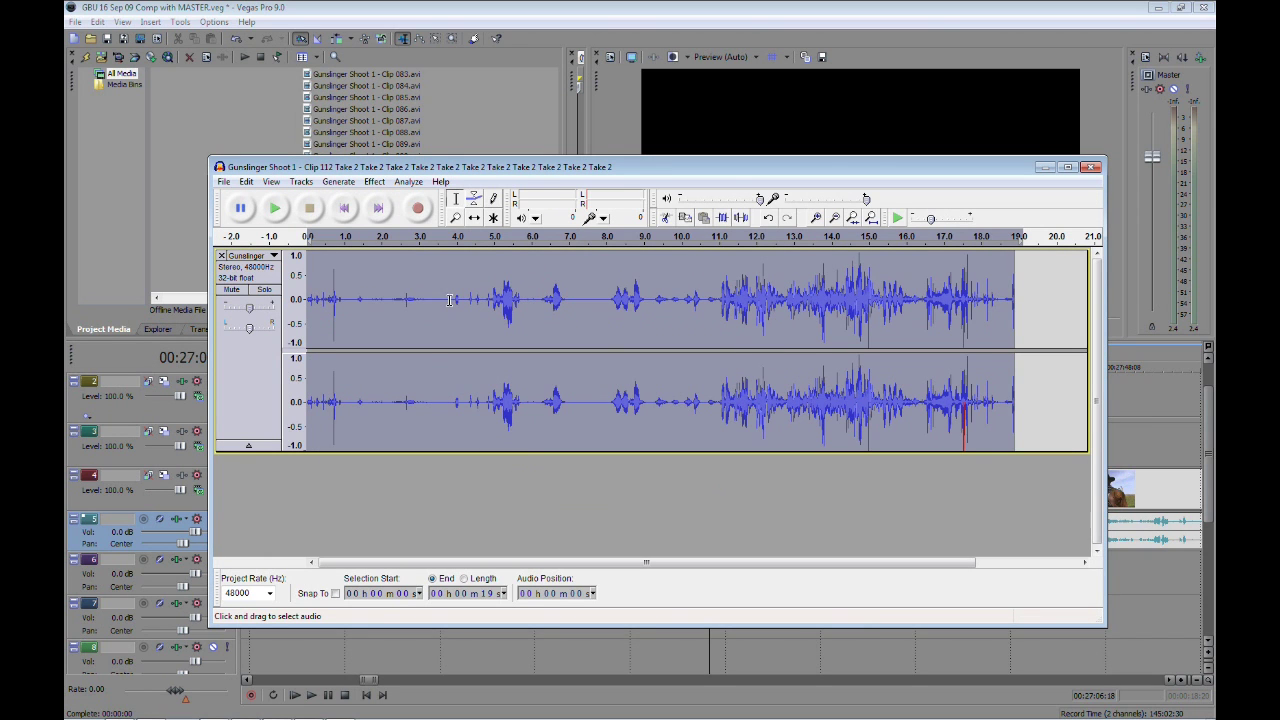
drag(448, 300, 426, 326)
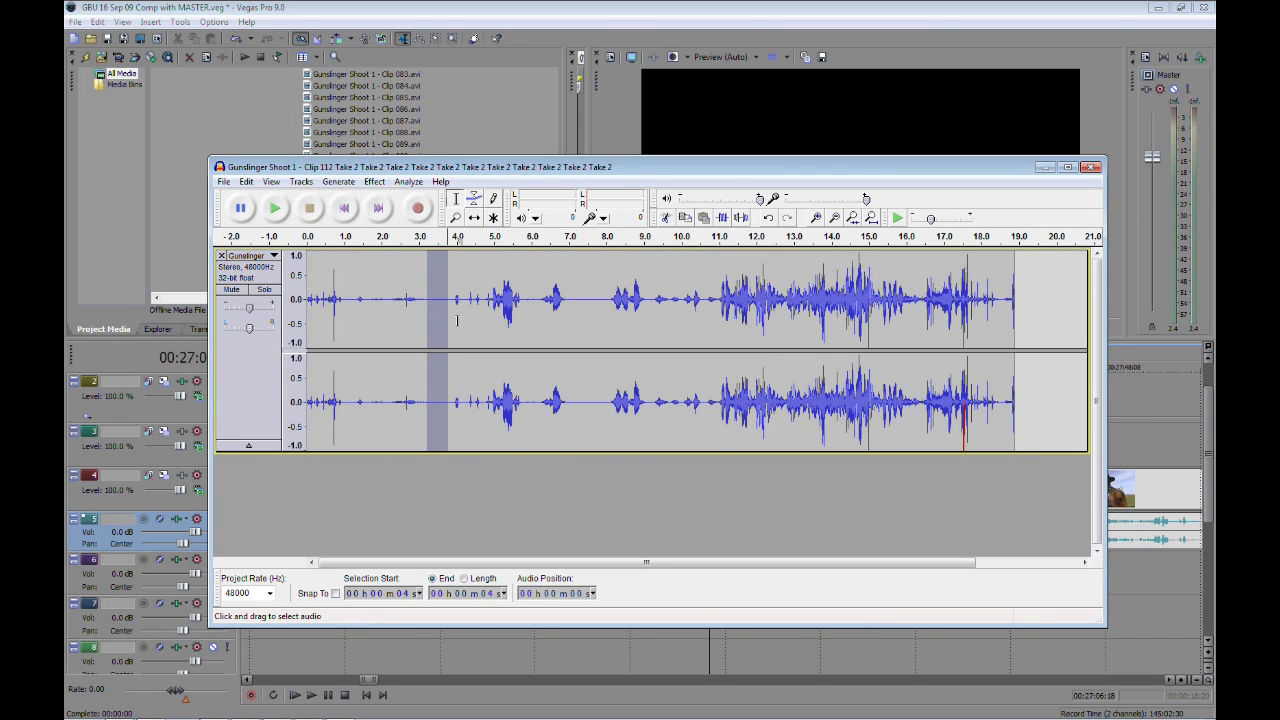
click(457, 320)
click(224, 182)
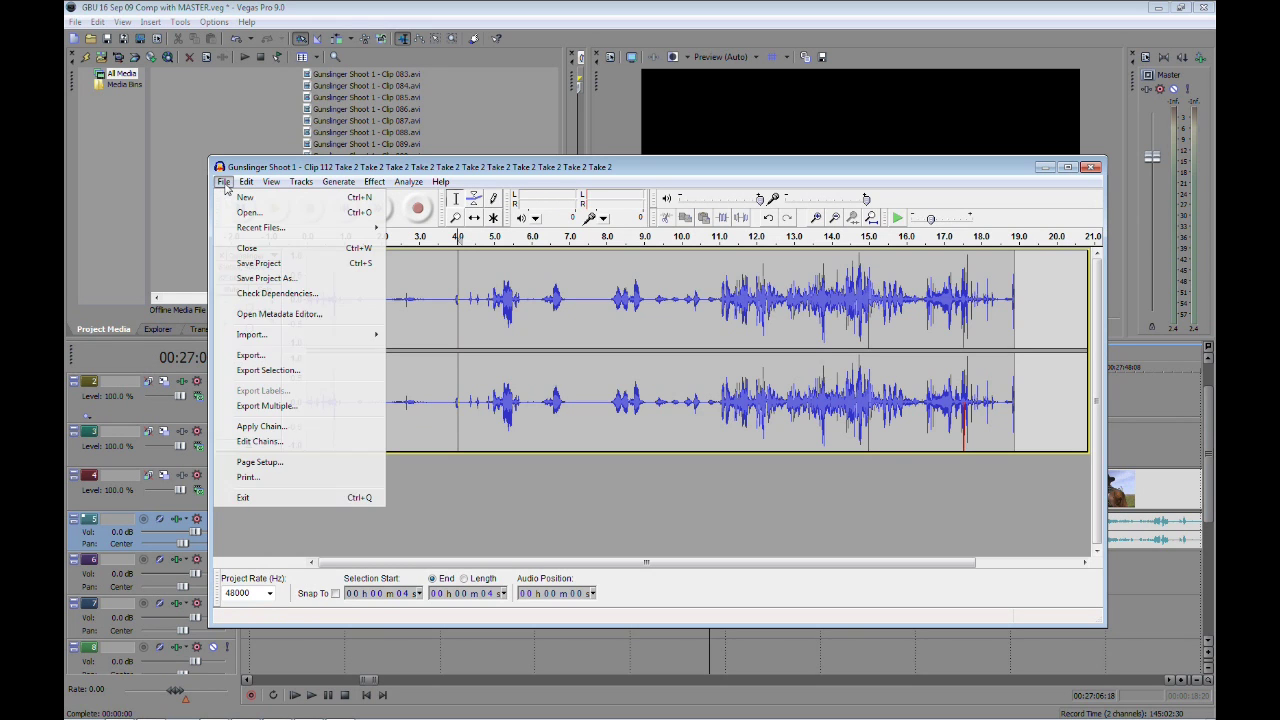
Step: Export the WAV as 'Gunslinger Shoot 1 - Clip 112 Take 2 Edited Audio', then close Audacity unsaved
click(289, 358)
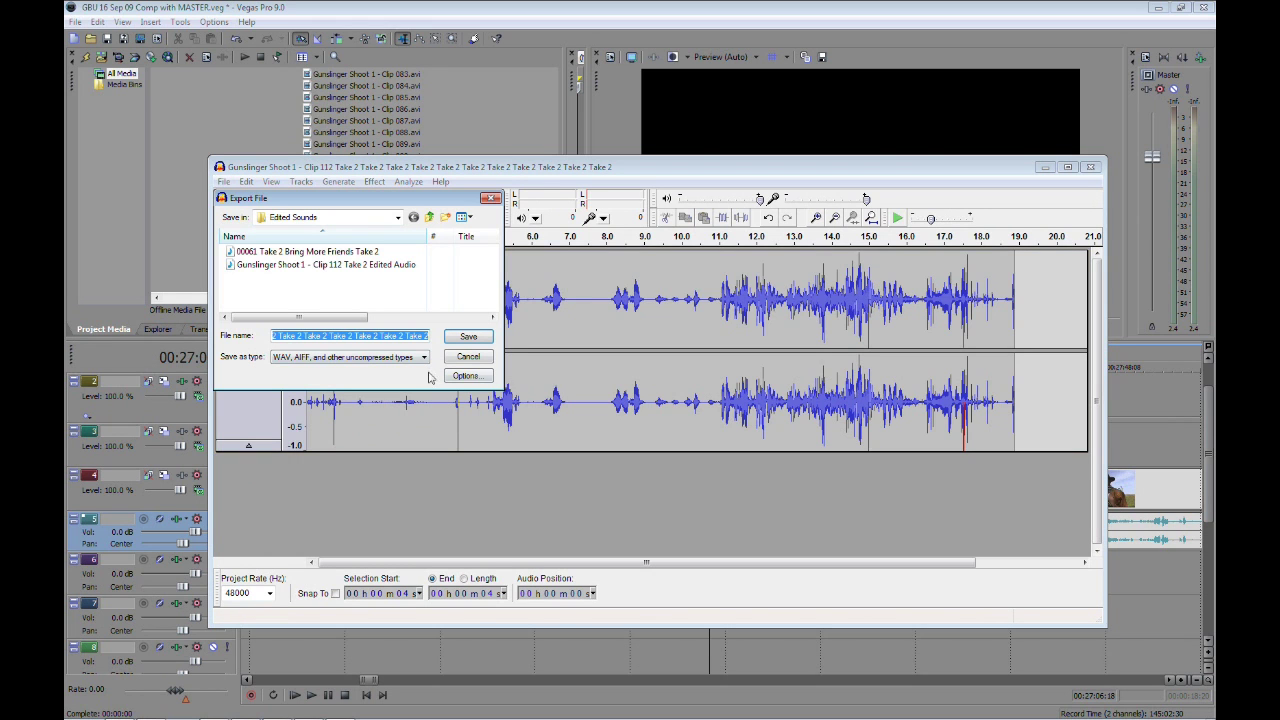
drag(419, 334, 180, 331)
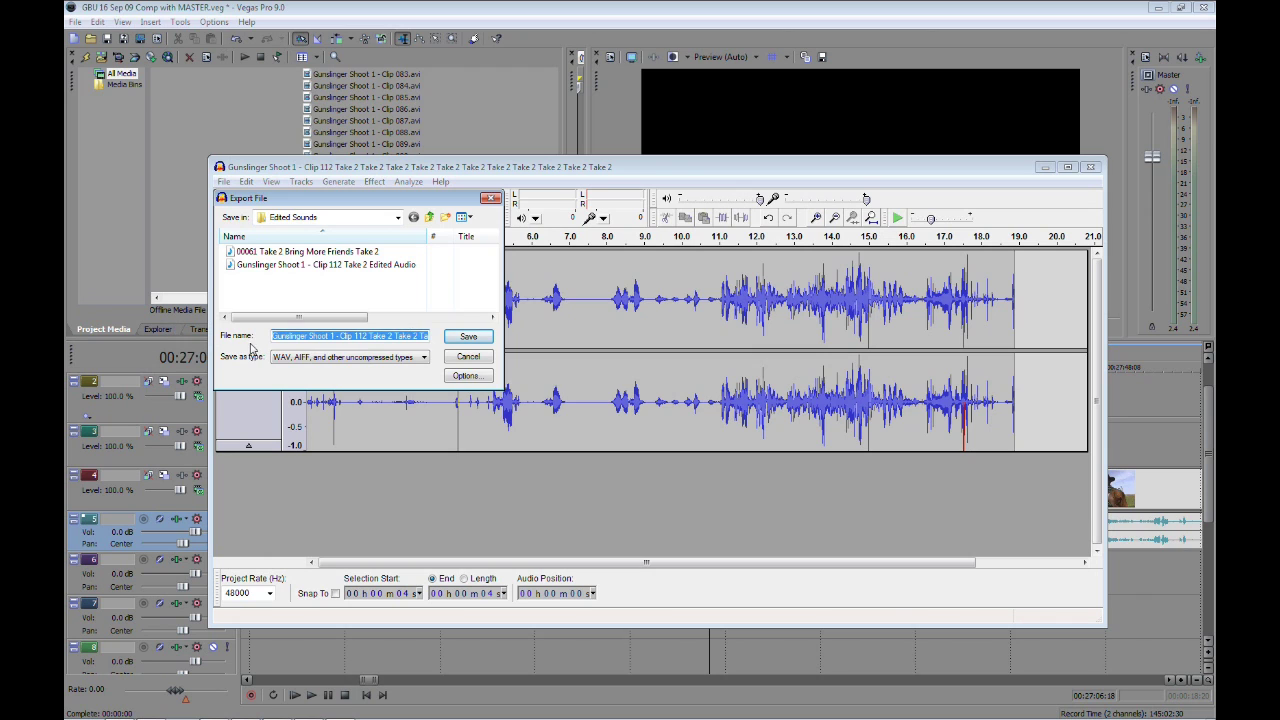
click(322, 337)
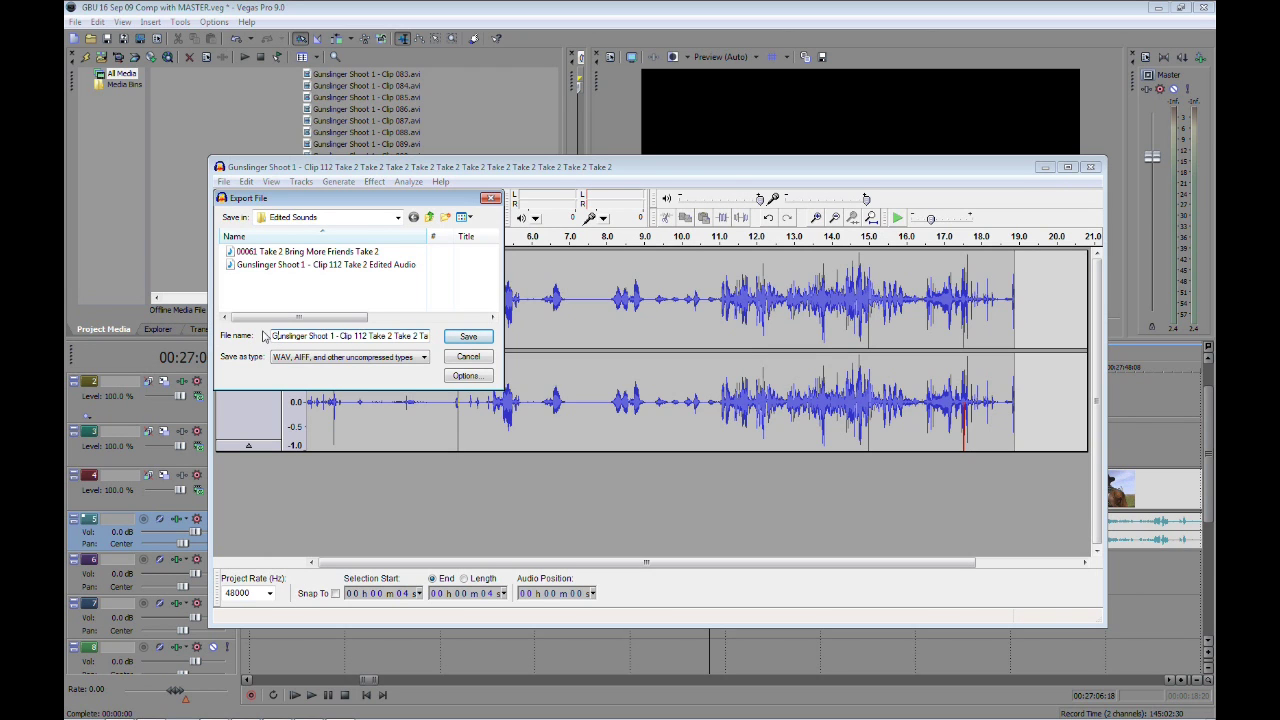
drag(272, 336, 359, 336)
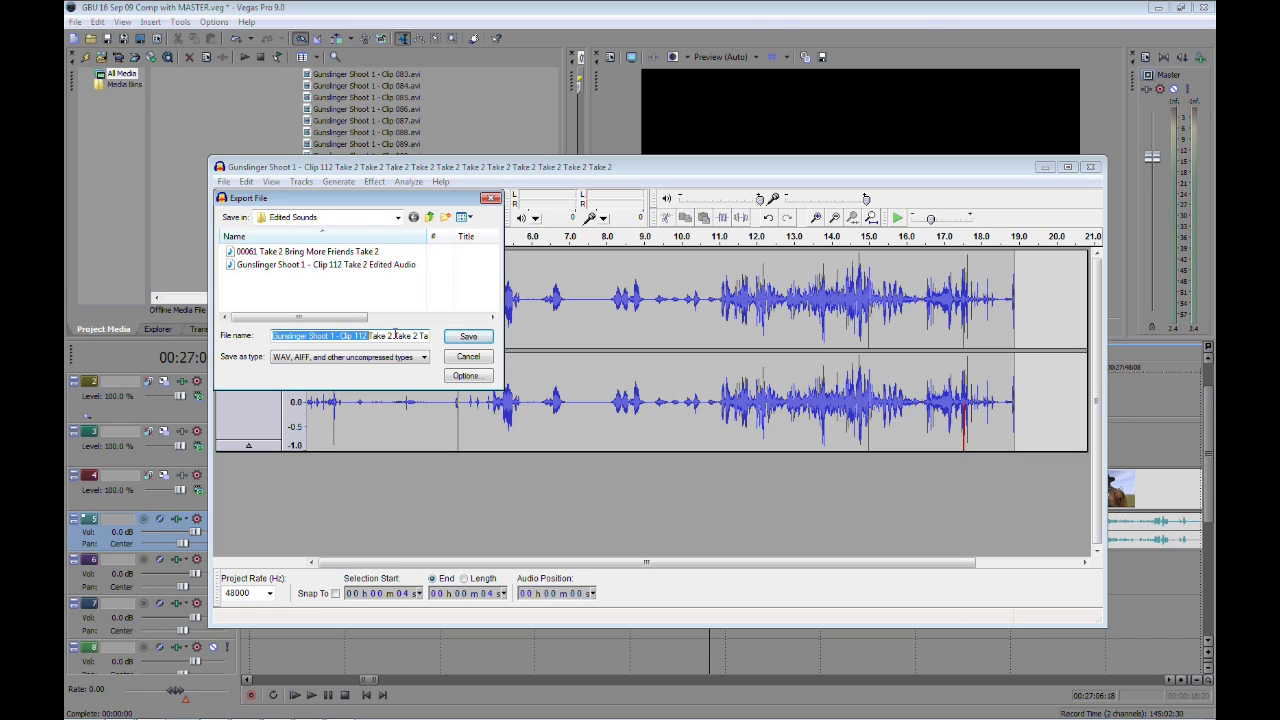
drag(395, 335, 496, 336)
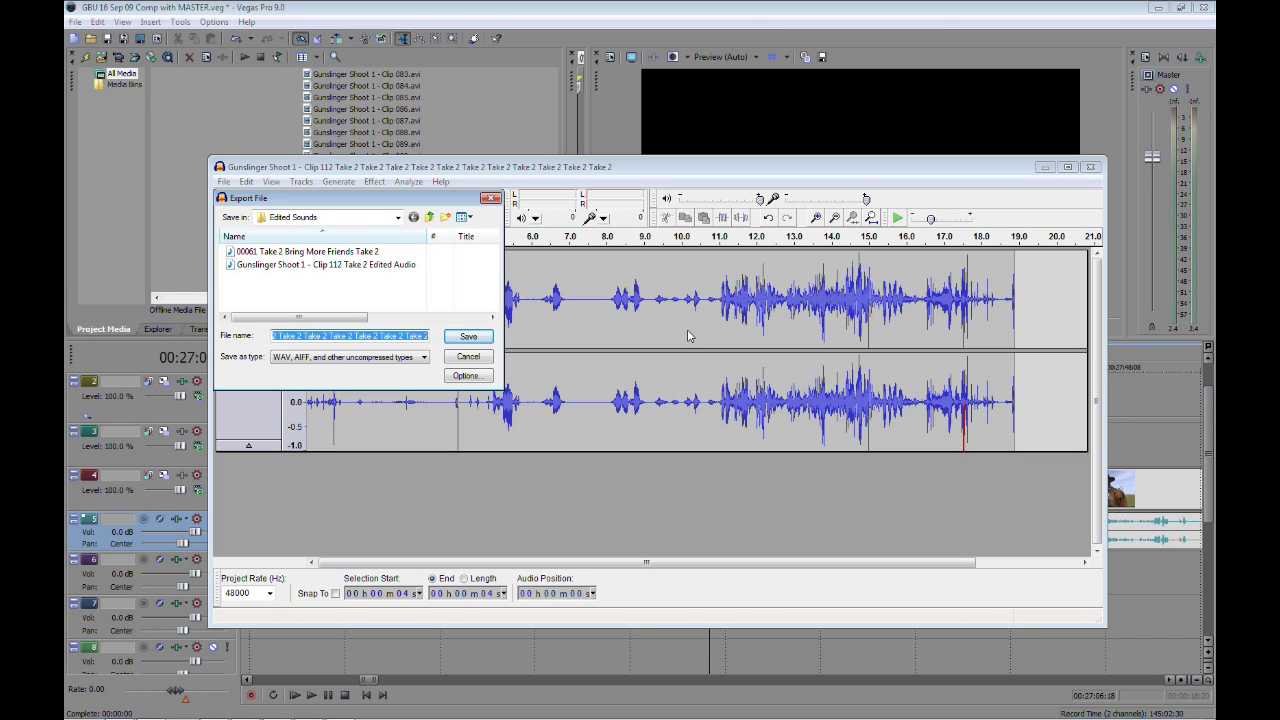
key(BackSpace)
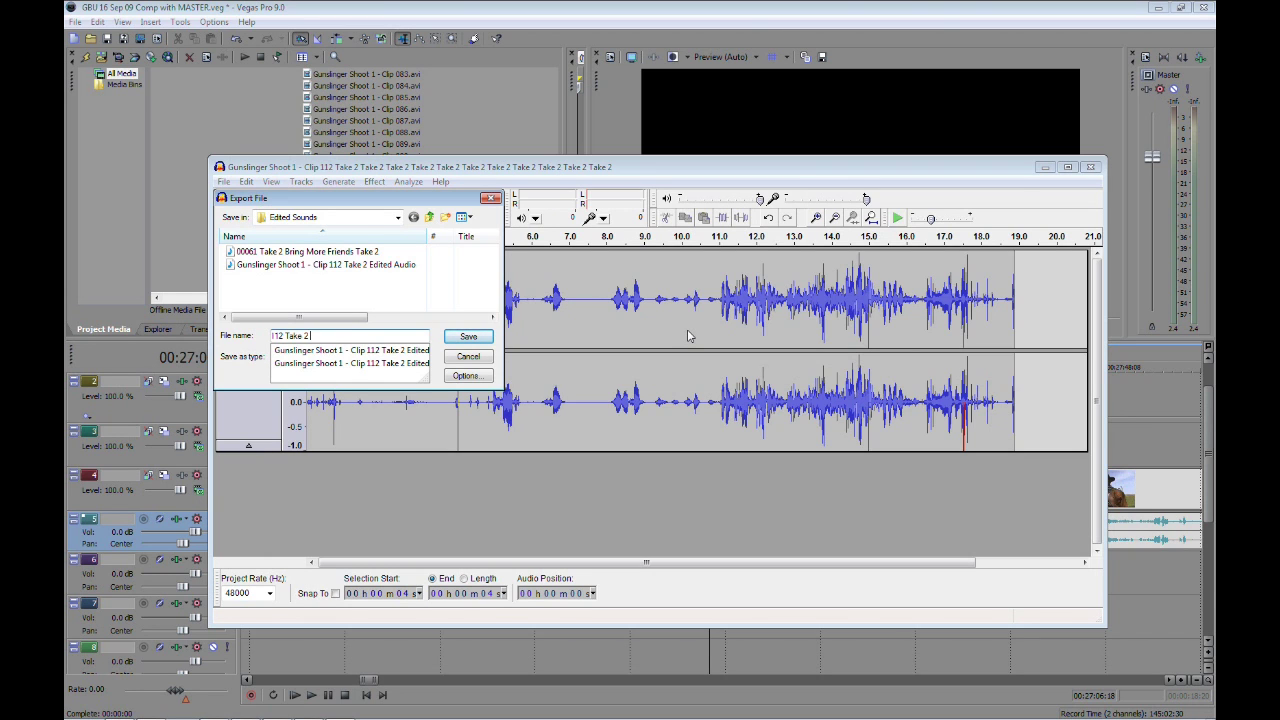
text(Edited Audio)
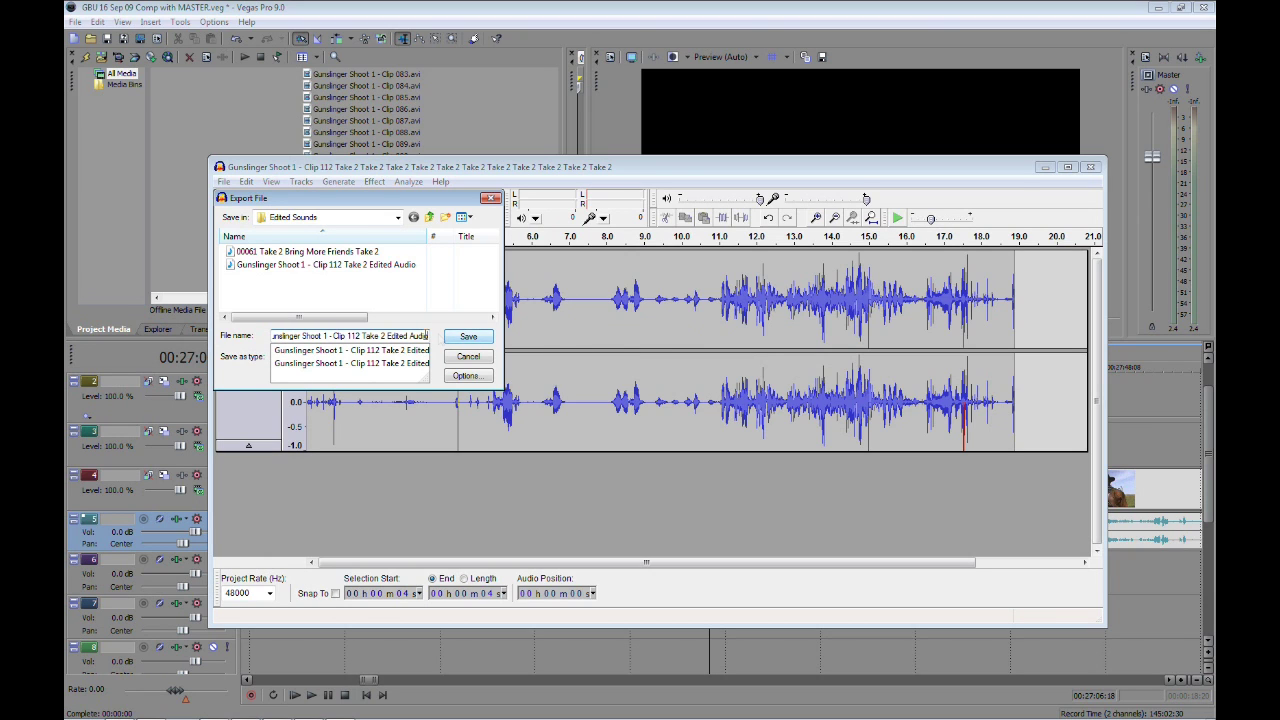
click(470, 337)
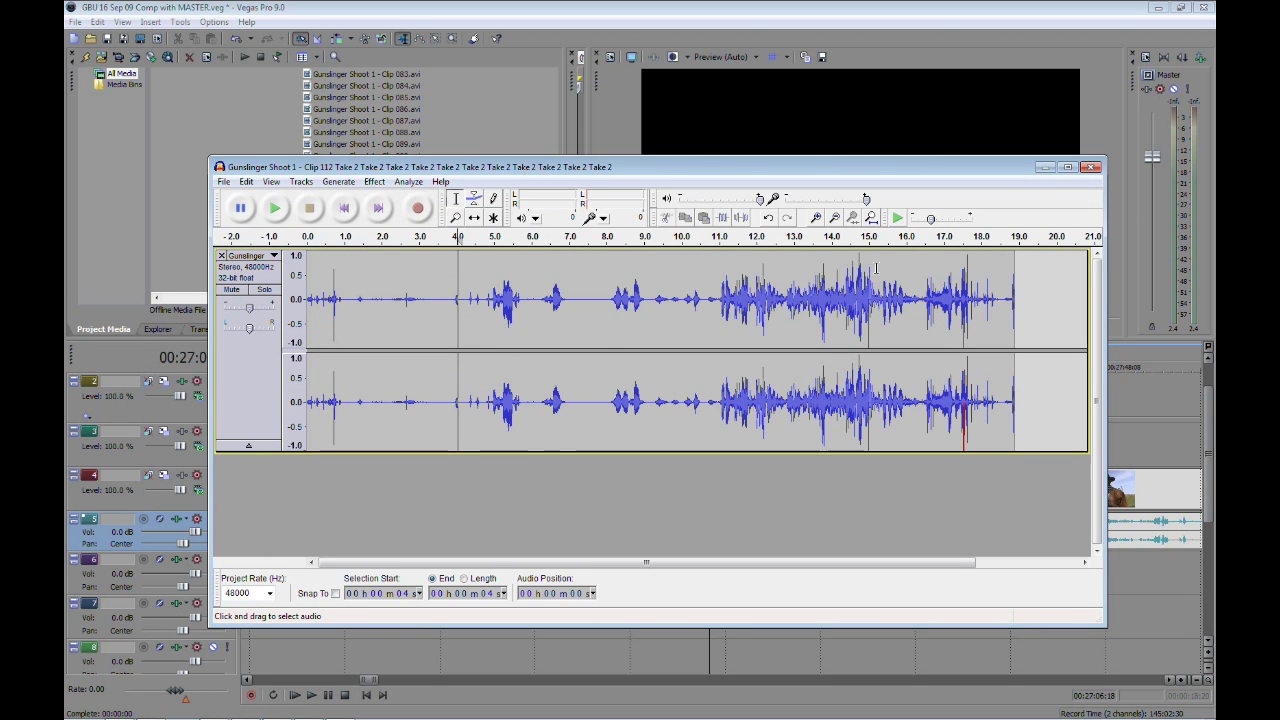
click(1091, 167)
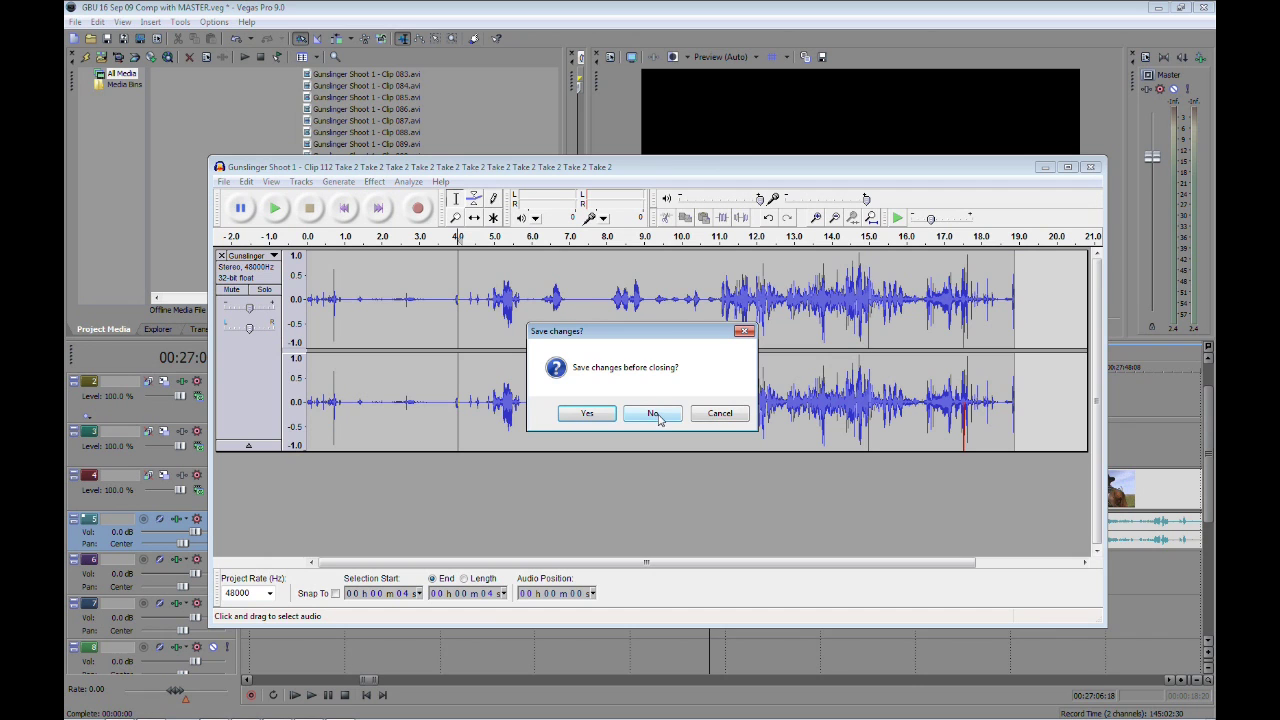
click(653, 414)
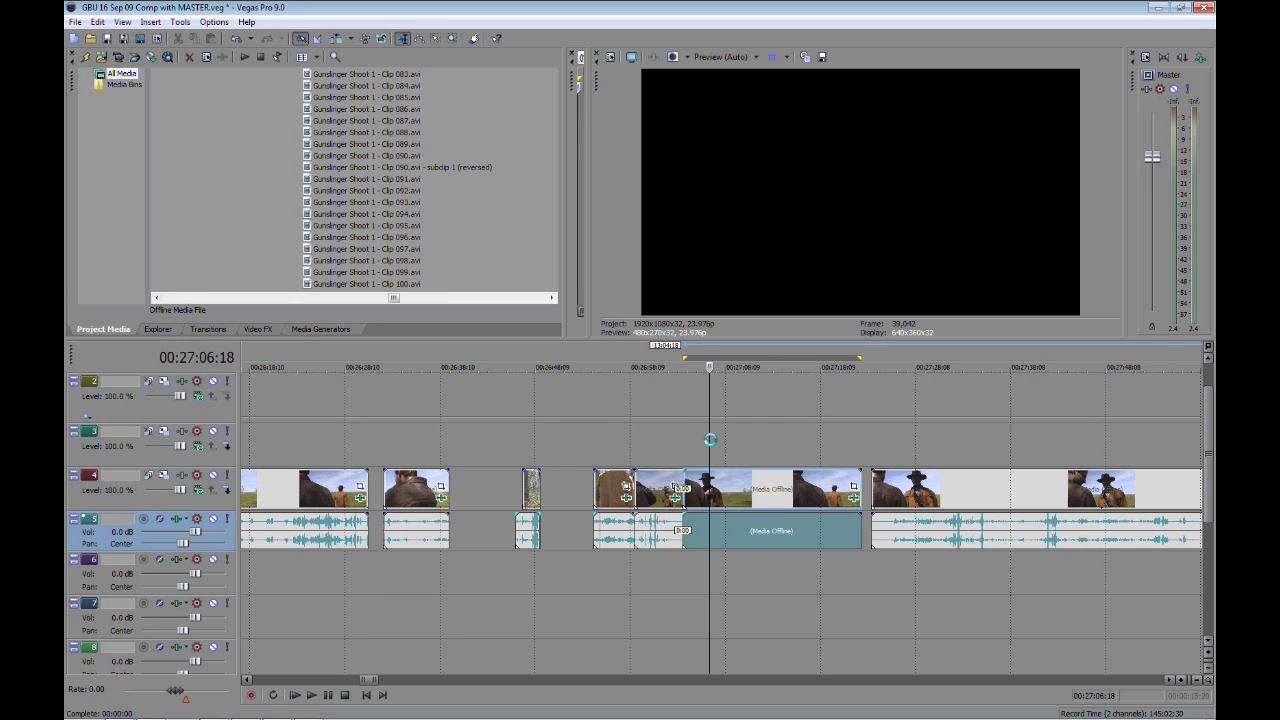
Step: Import 'Gunslinger Shoot 1 - Clip 112 Take 2 Edited Audio.wav' from Edited Sounds and drop it on track 6
click(101, 62)
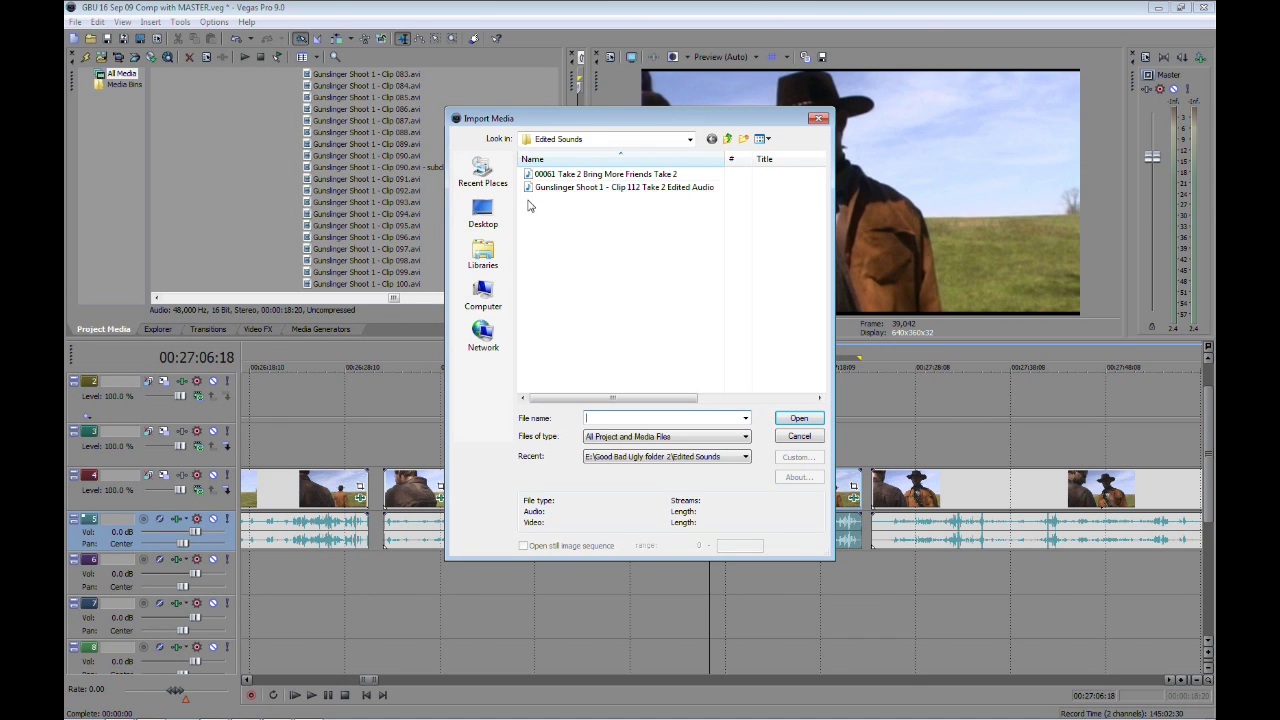
click(546, 190)
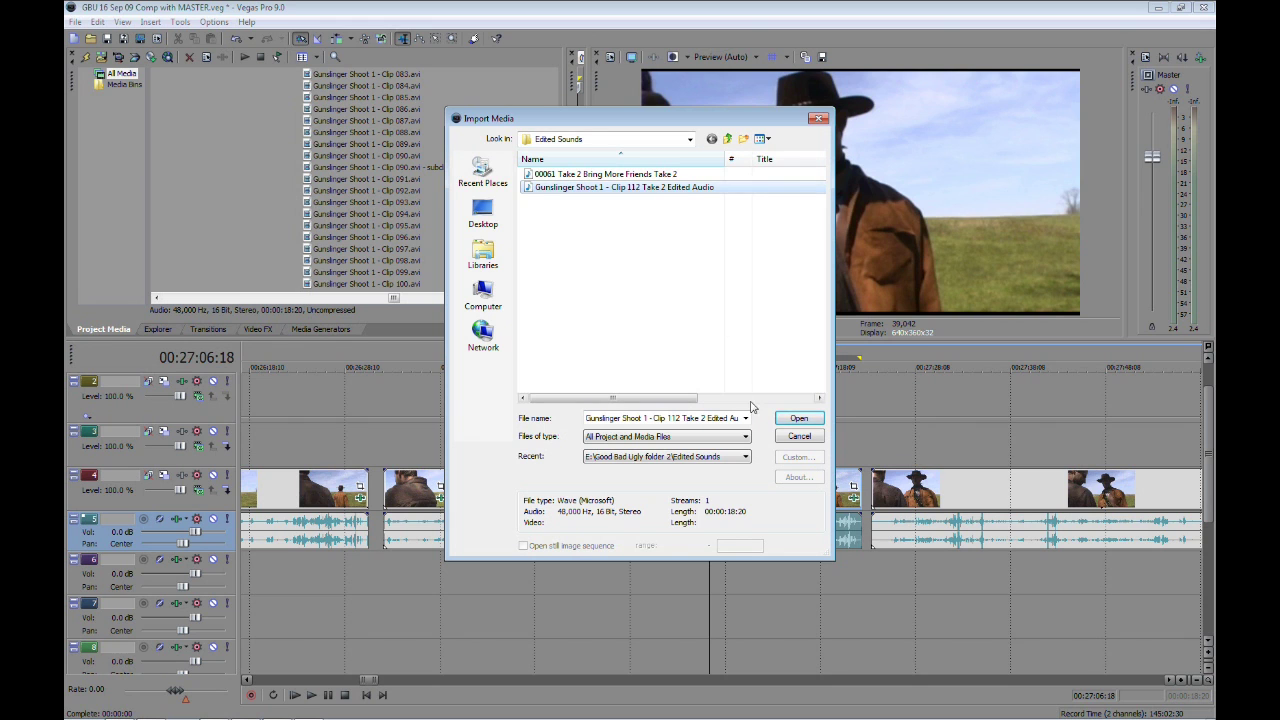
click(799, 420)
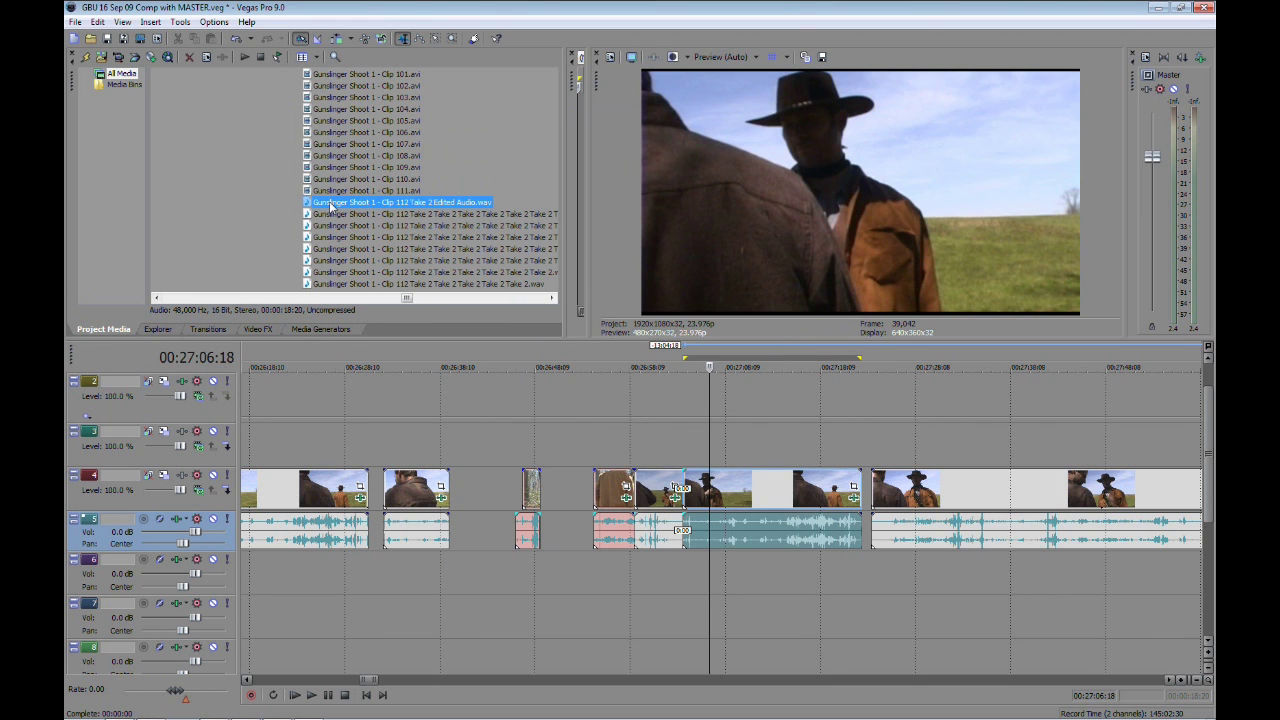
drag(333, 207, 692, 568)
Step: Play from the clip's start, toggling track 5's mute on and off to compare both audio tracks
double_click(681, 609)
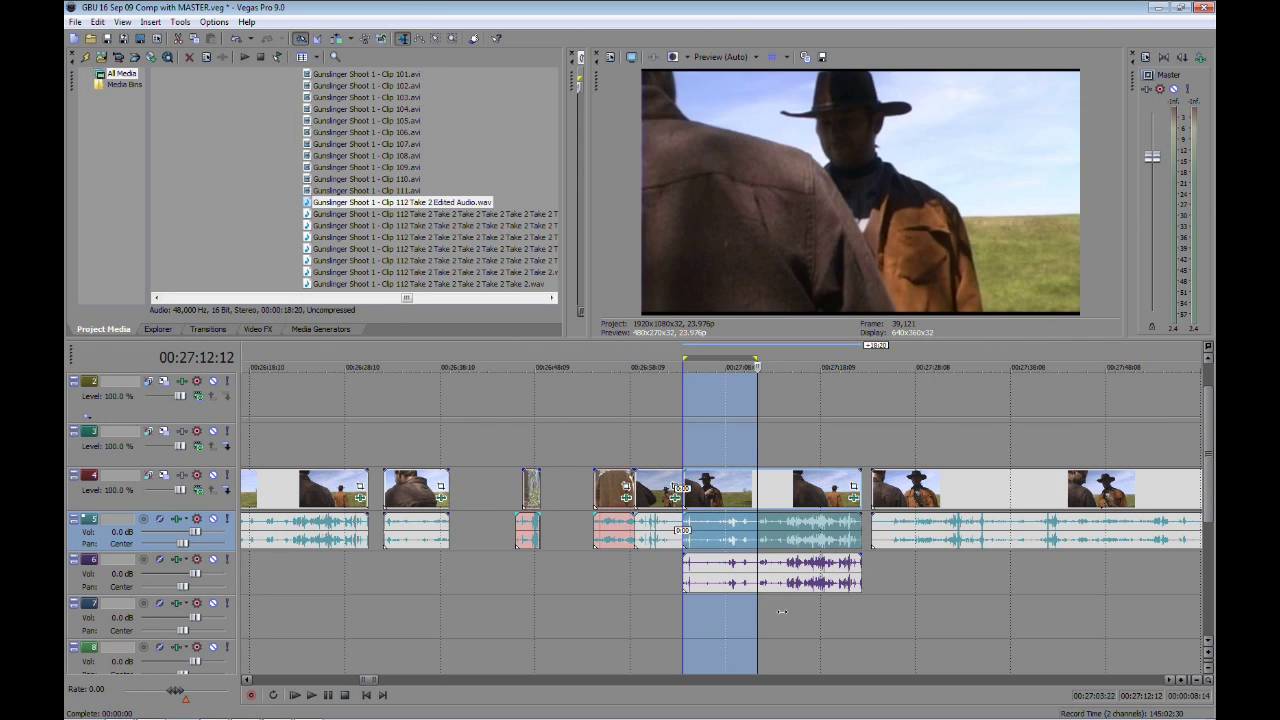
click(672, 608)
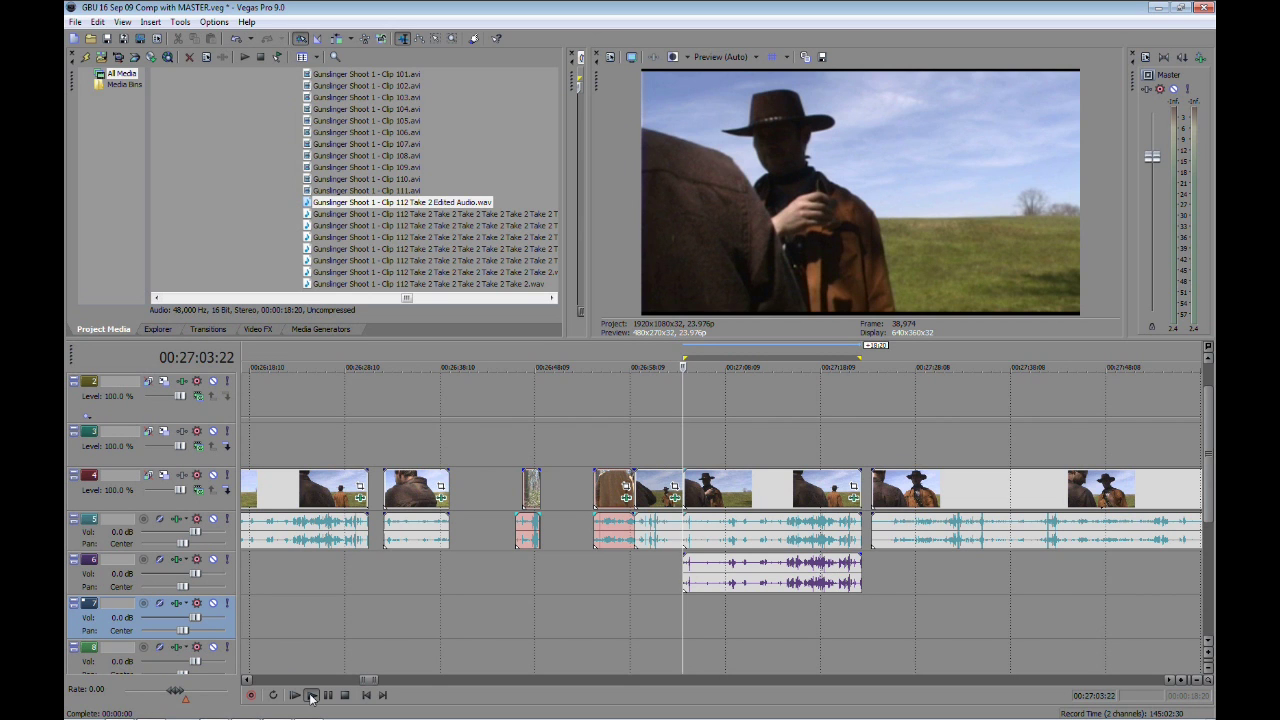
click(310, 697)
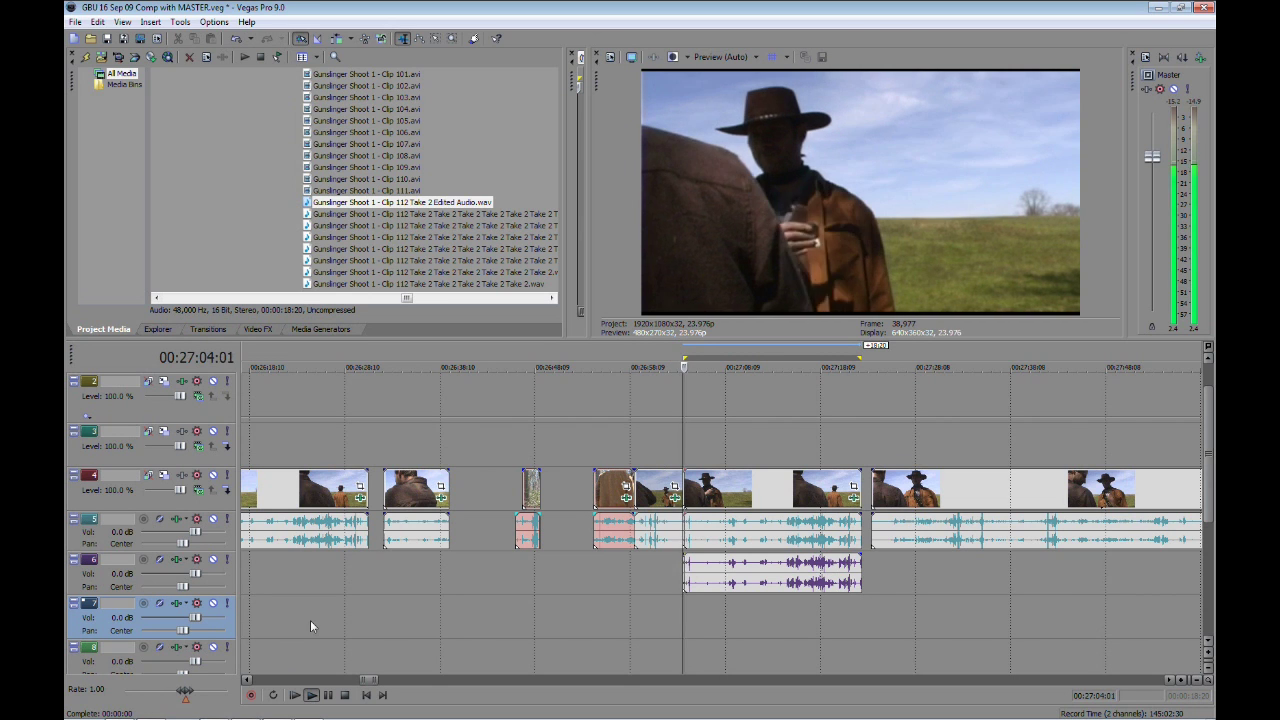
click(213, 519)
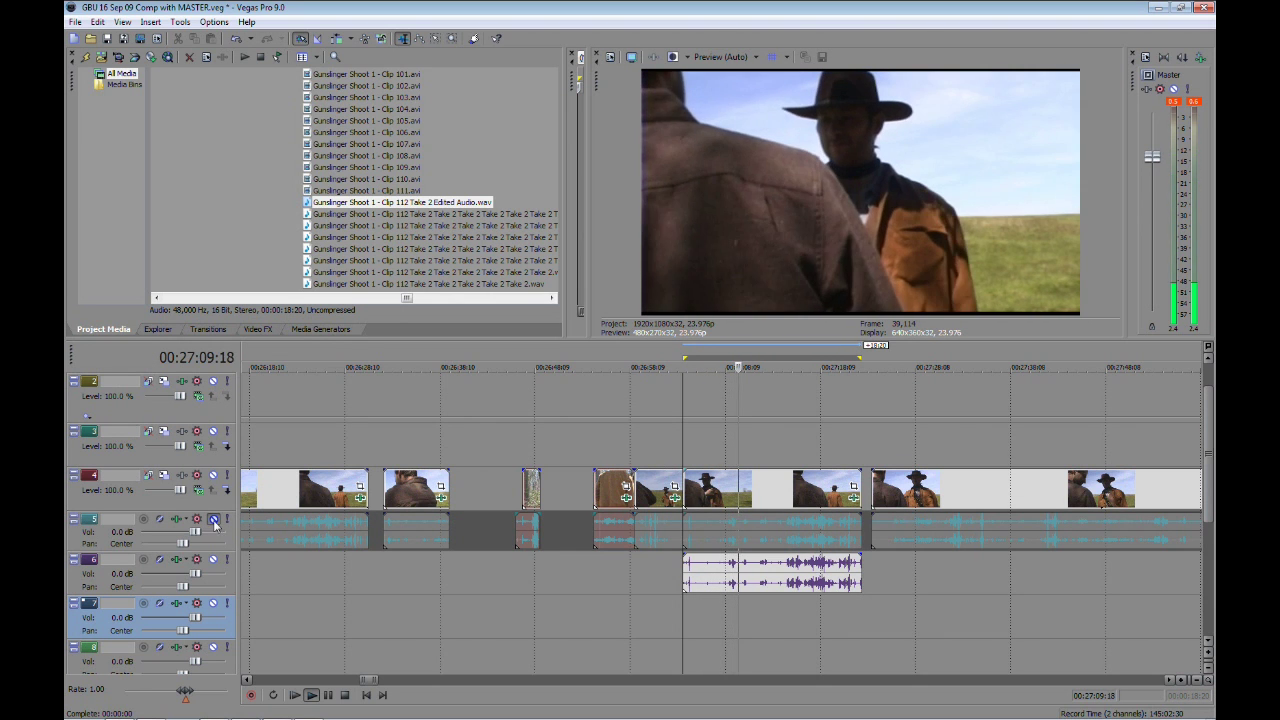
click(213, 519)
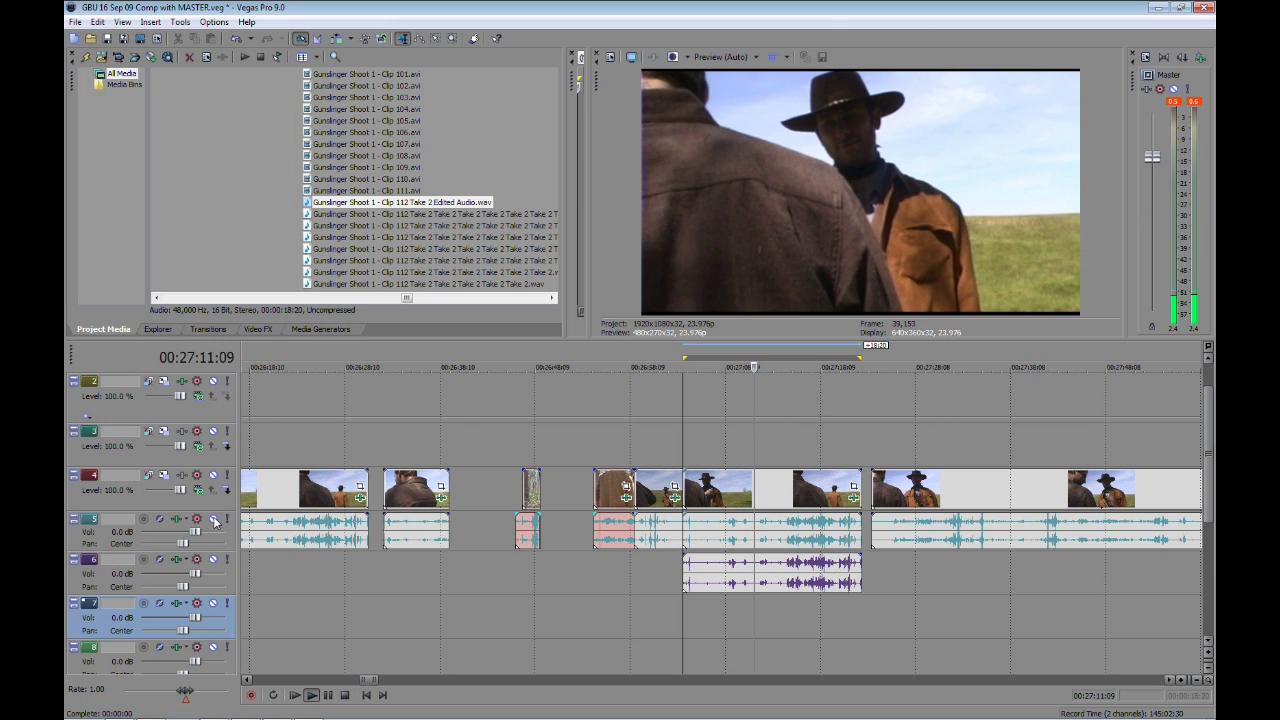
key(space)
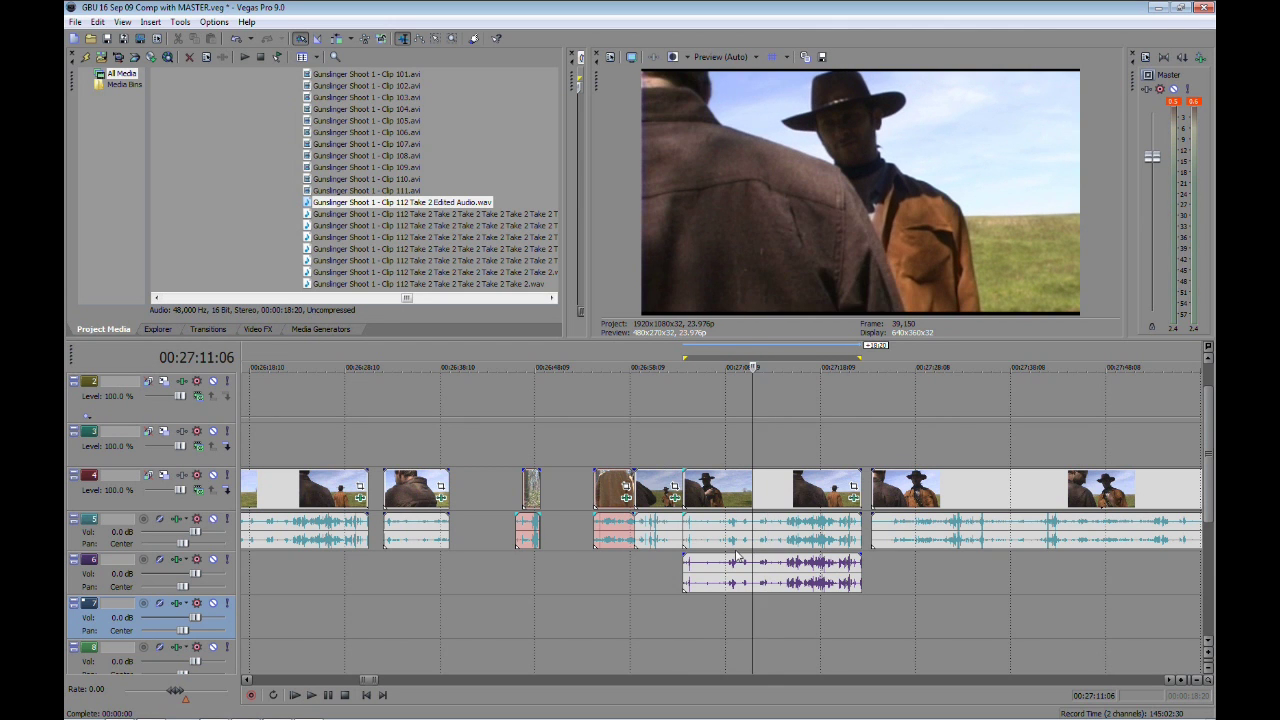
right_click(740, 532)
Step: Mute the original track 5 audio event via Switches > Mute and play the clip back to check
mouse_move(805, 440)
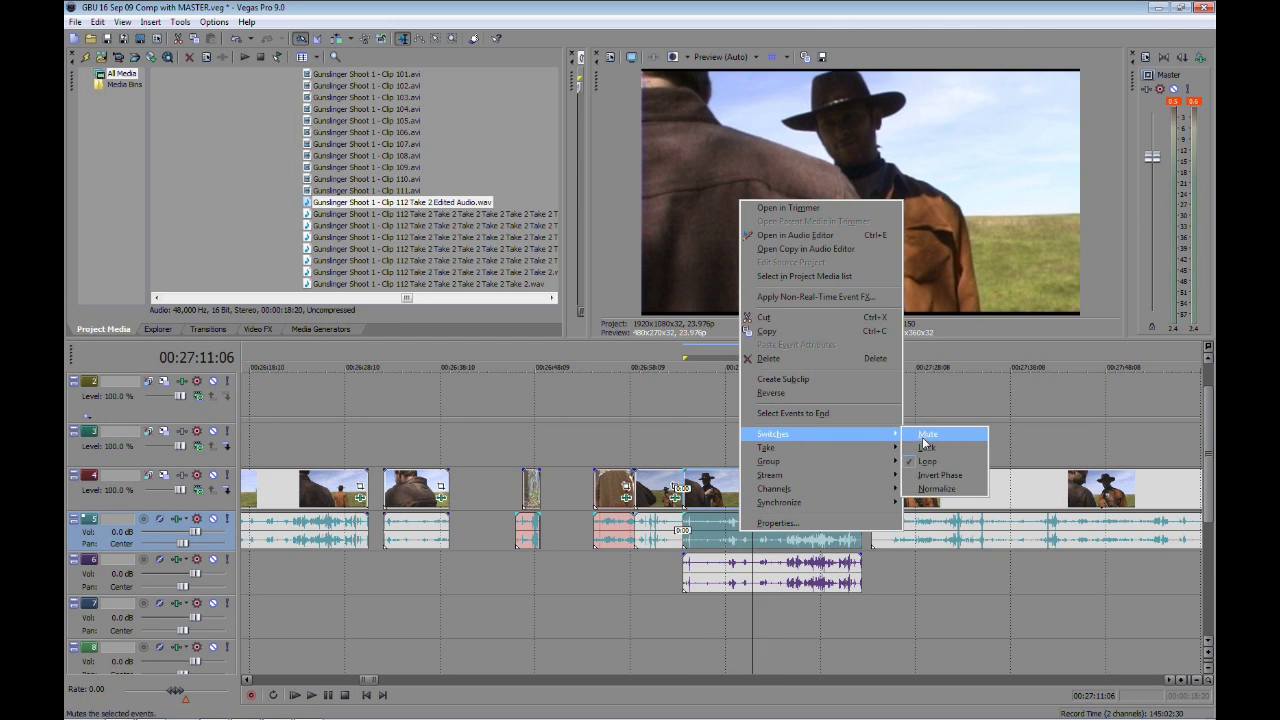
click(924, 436)
click(741, 603)
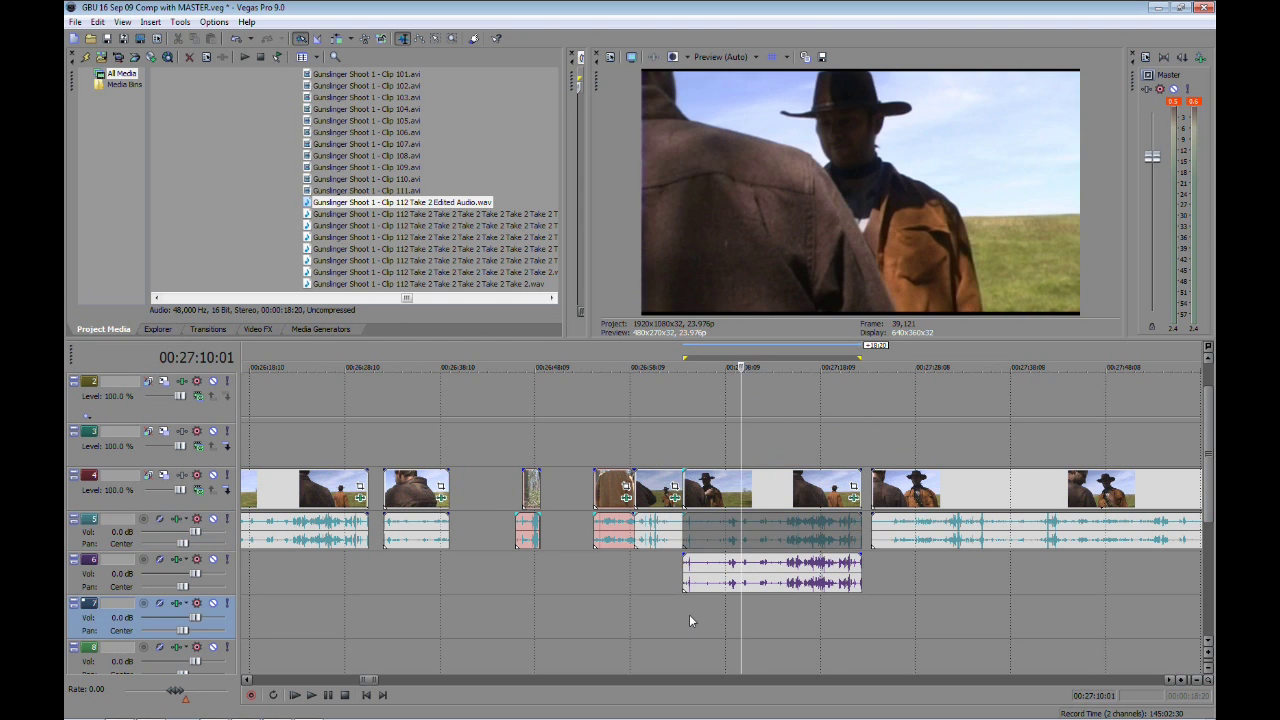
click(682, 615)
click(311, 695)
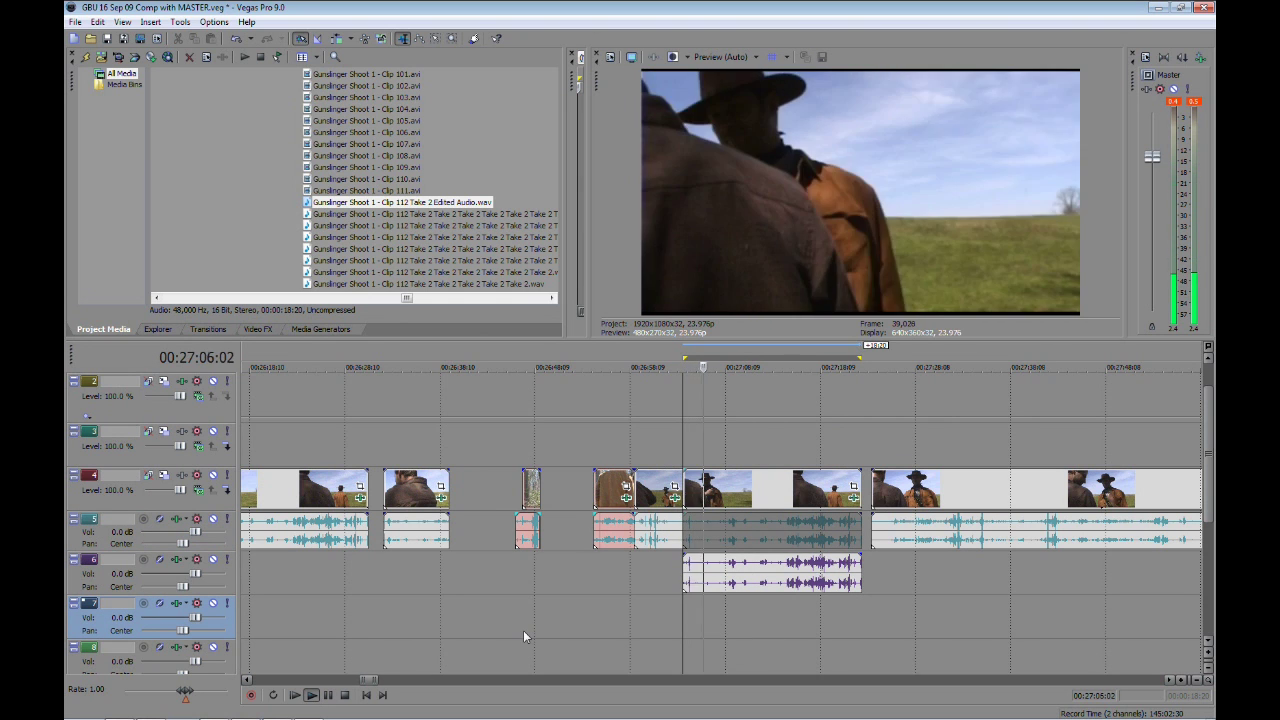
click(328, 694)
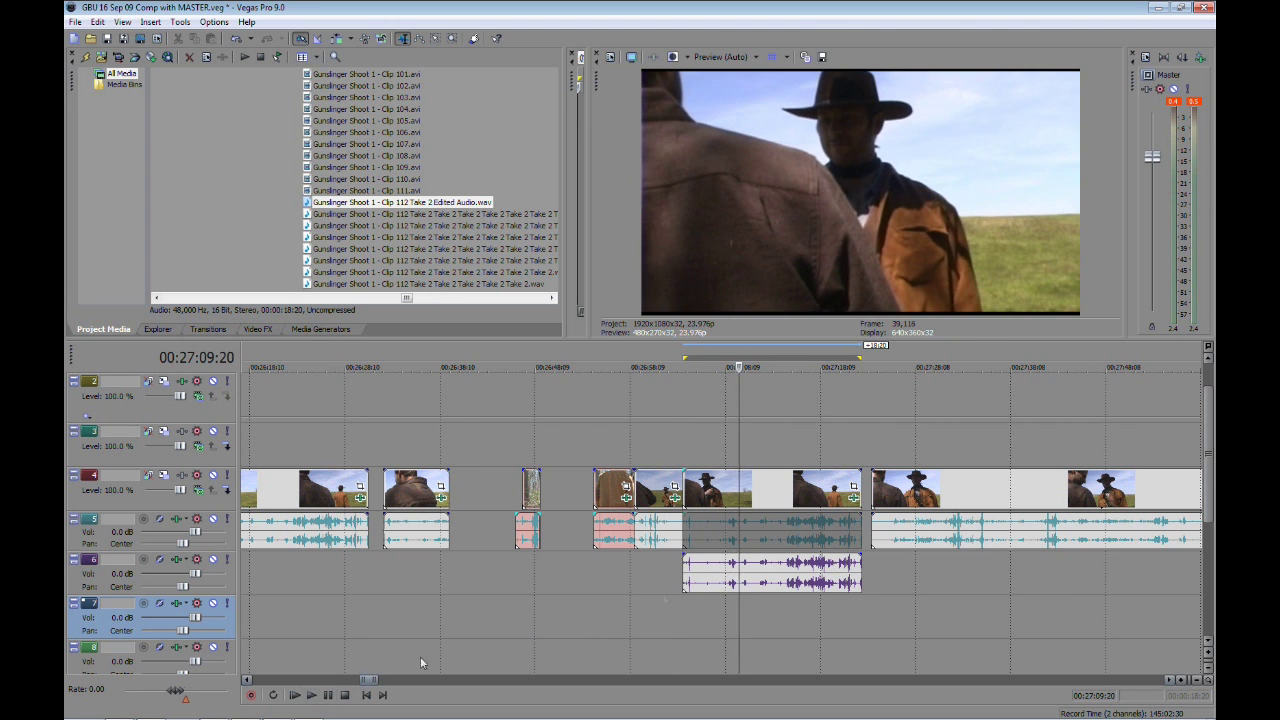